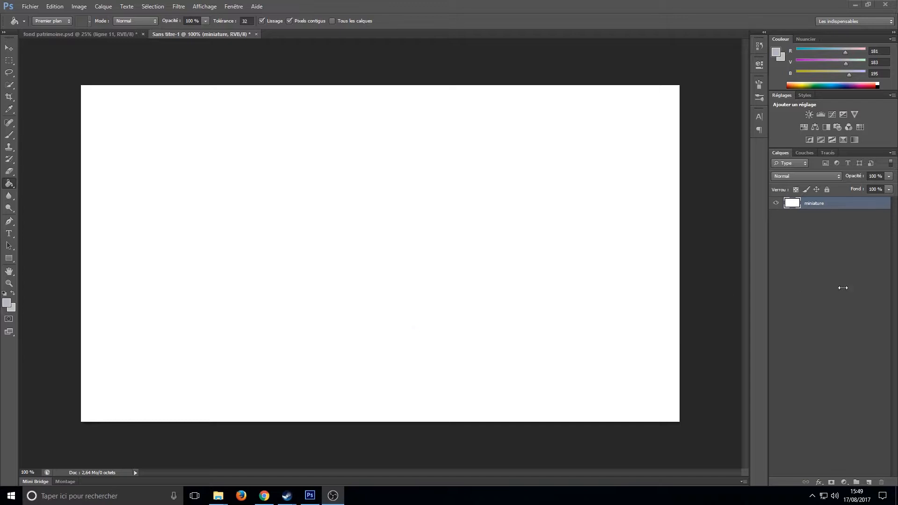
Set up a new document 1280 pixels wide and 720 pixels high
{"action": "left_click", "coordinate": [491, 4]}
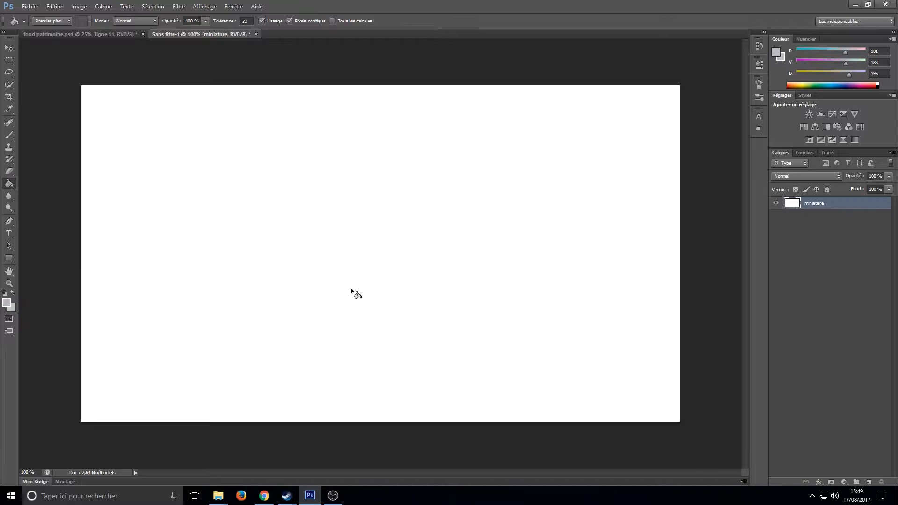
{"action": "key", "text": "ctrl+n"}
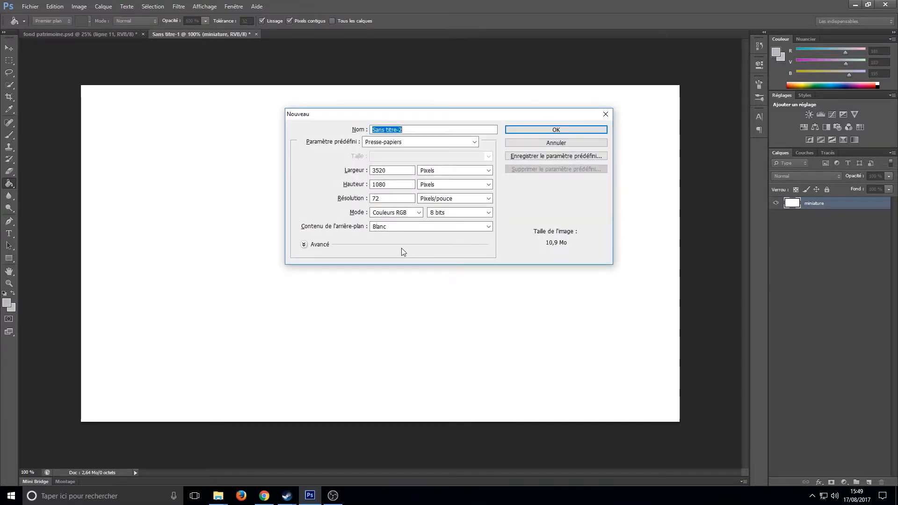
{"action": "left_click", "coordinate": [487, 171]}
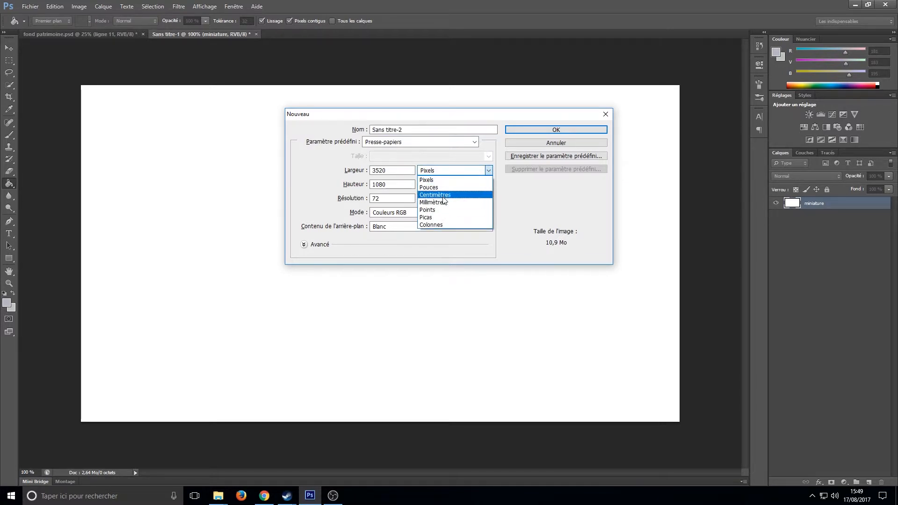
{"action": "left_click", "coordinate": [441, 172]}
{"action": "key", "text": "shift+Tab"}
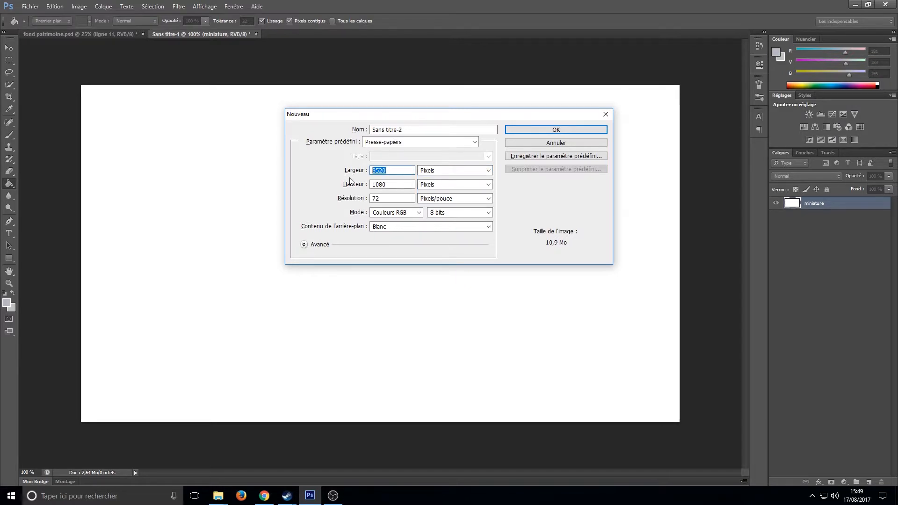
{"action": "type", "text": "1280"}
{"action": "key", "text": "Tab"}
{"action": "key", "text": "Tab"}
{"action": "type", "text": "720"}
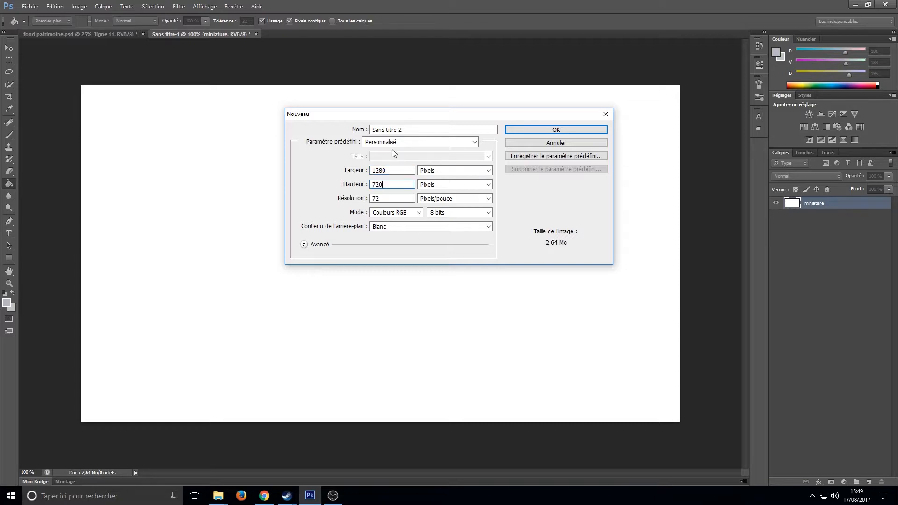
{"action": "left_click", "coordinate": [566, 131]}
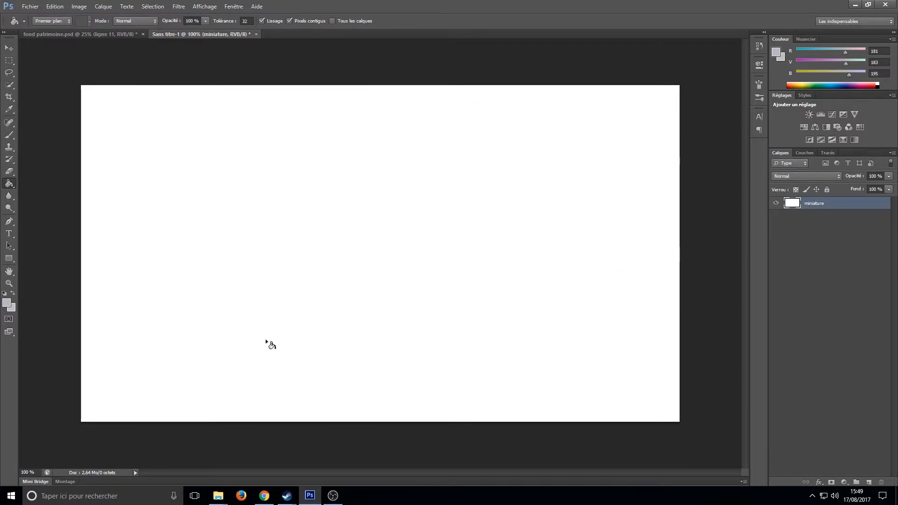
{"action": "double_click", "coordinate": [814, 204]}
{"action": "left_click", "coordinate": [855, 207]}
Bring the fond patrimoine.psd document into view for a screen capture
{"action": "left_click", "coordinate": [45, 33]}
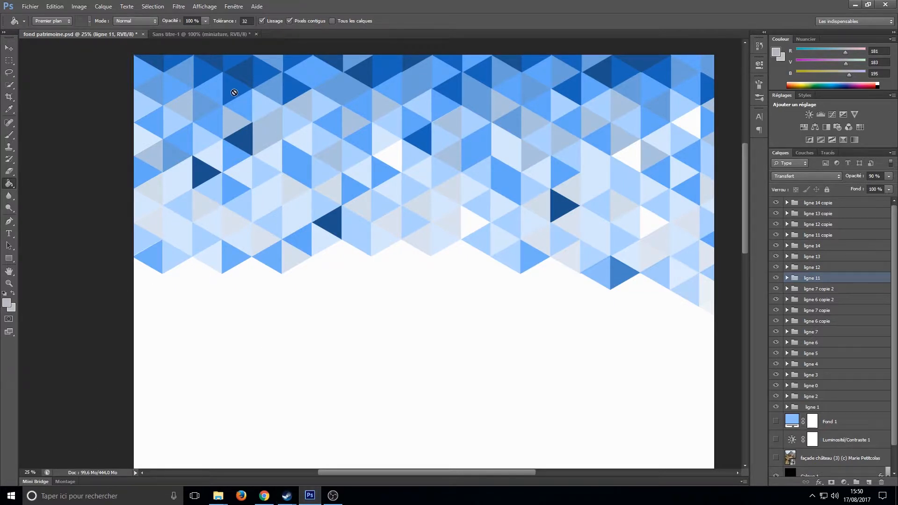
{"action": "left_click", "coordinate": [218, 34]}
{"action": "left_click", "coordinate": [97, 33]}
Open Paint and paste the captured screenshot onto the blank canvas
{"action": "left_click", "coordinate": [105, 496]}
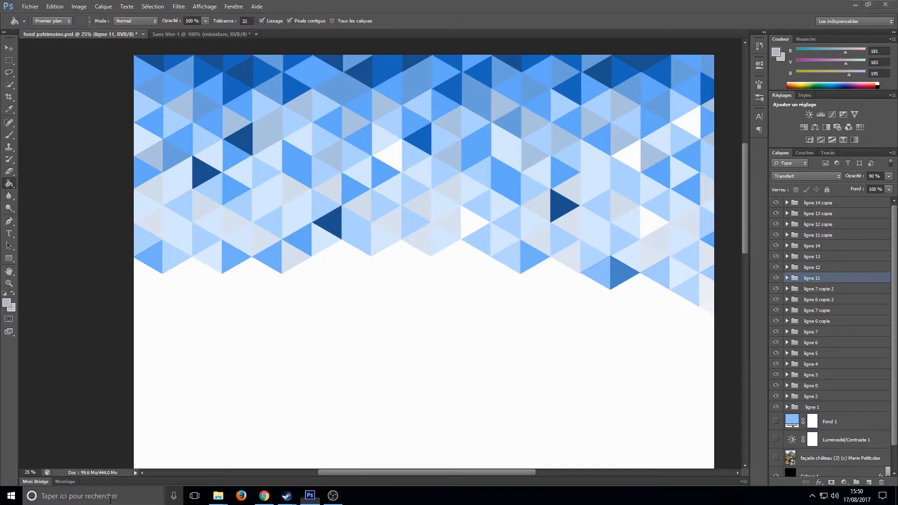
{"action": "type", "text": "paint"}
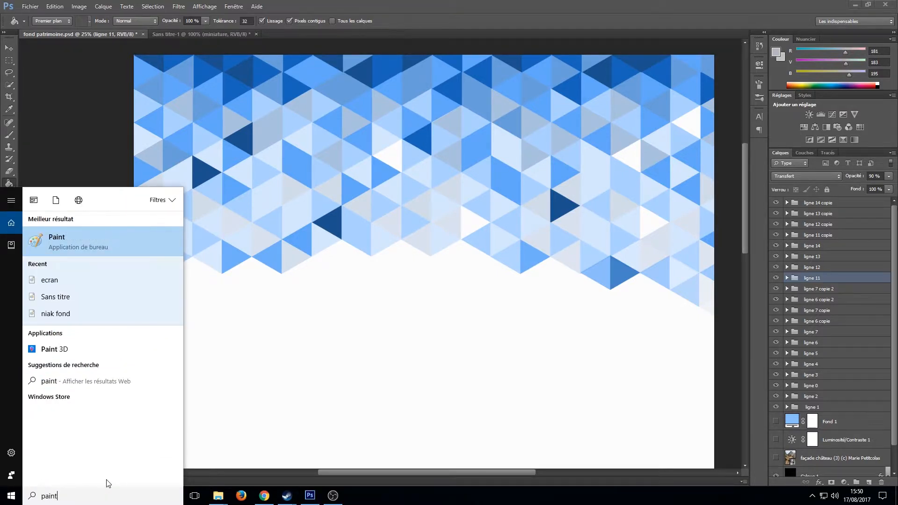
{"action": "left_click", "coordinate": [119, 243]}
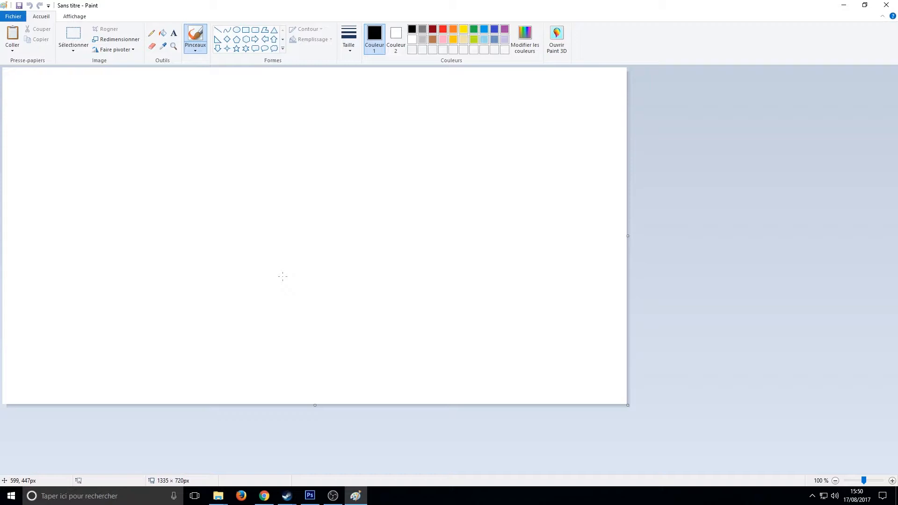
{"action": "key", "text": "ctrl+v"}
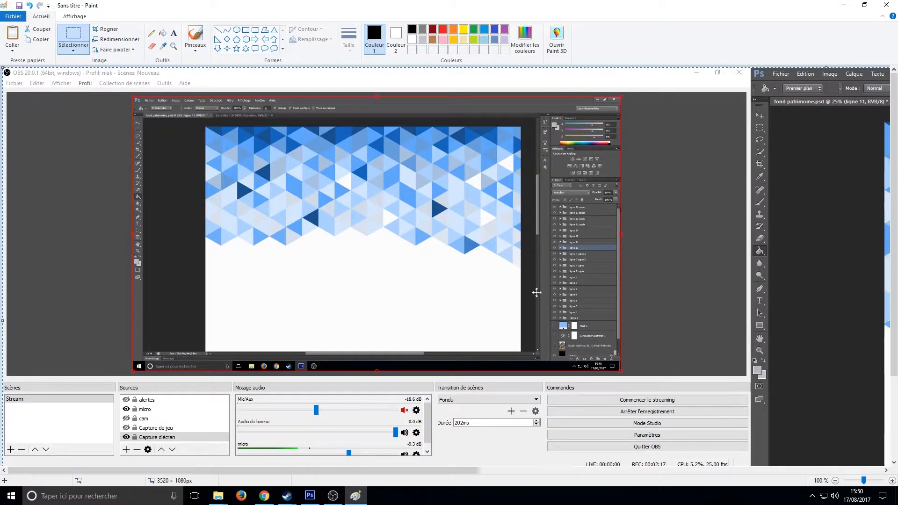
Crop the pasted capture to the full Photoshop screen and trim off the taskbar, down to 1918 × 1040 px
{"action": "left_click", "coordinate": [174, 46]}
{"action": "right_click", "coordinate": [198, 267]}
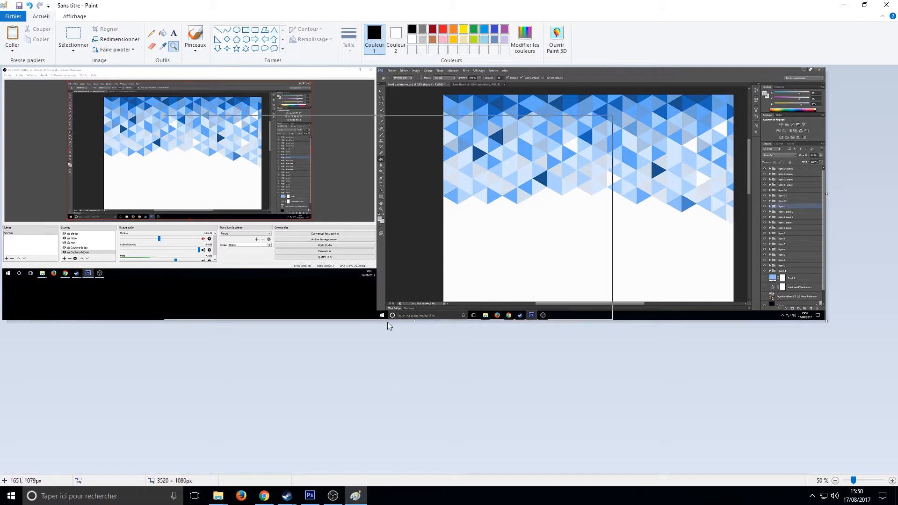
{"action": "left_click", "coordinate": [72, 34]}
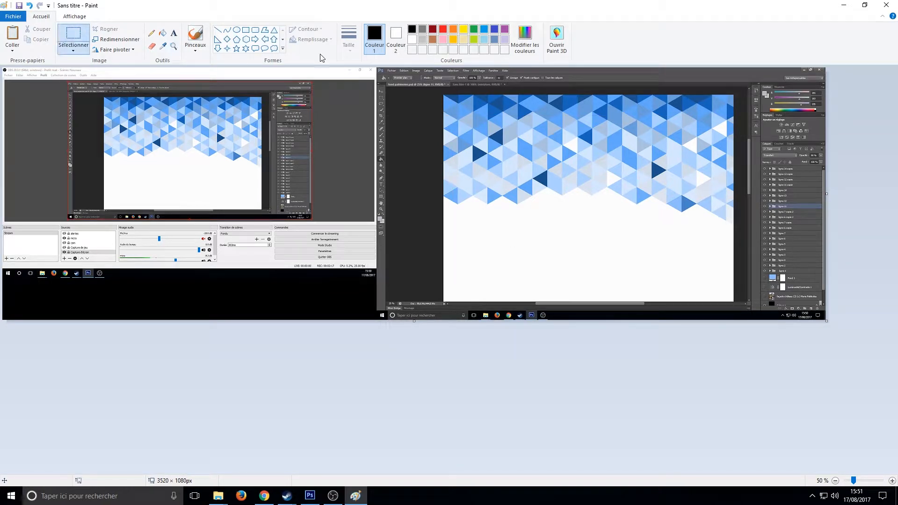
{"action": "left_click_drag", "start_coordinate": [377, 69], "coordinate": [826, 322]}
{"action": "left_click", "coordinate": [109, 29]}
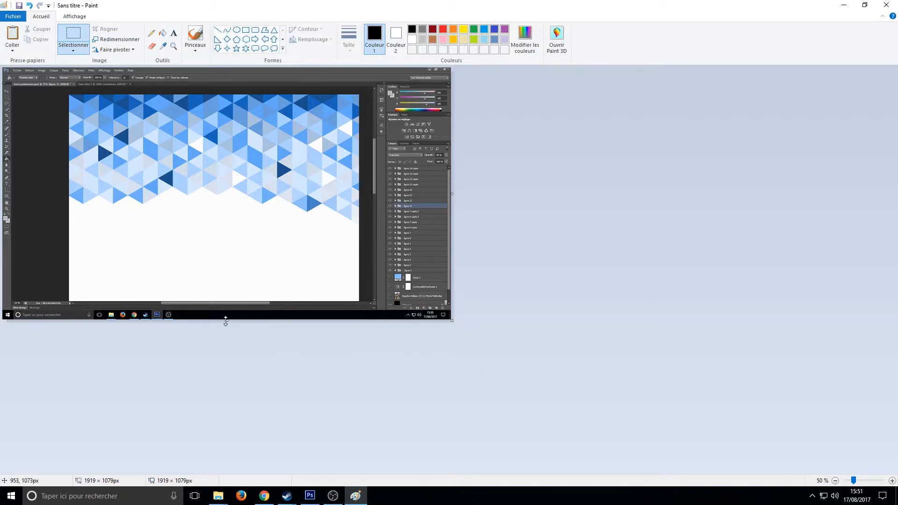
{"action": "left_click_drag", "start_coordinate": [227, 320], "coordinate": [227, 311]}
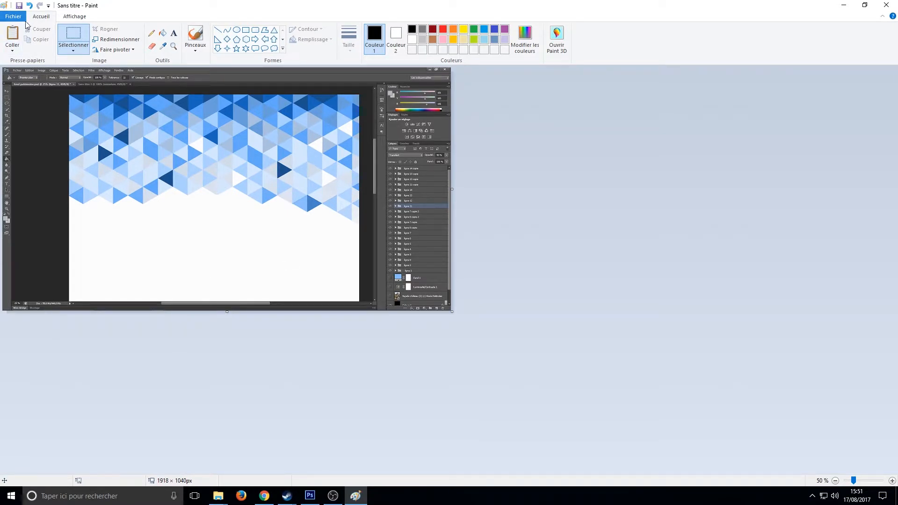
Save the cropped capture as a JPEG named "imprime ecran" in the tuto miniature folder and close Paint
{"action": "left_click", "coordinate": [13, 17]}
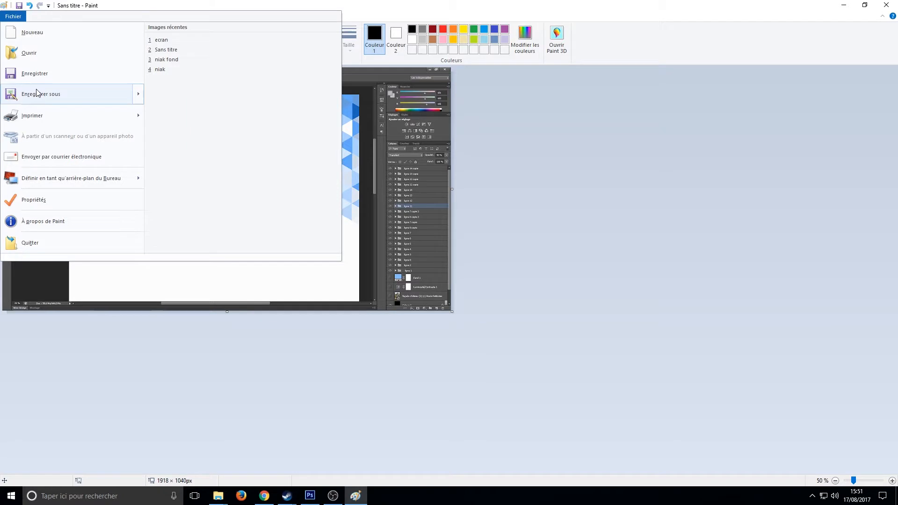
{"action": "mouse_move", "coordinate": [40, 95]}
{"action": "left_click", "coordinate": [105, 95]}
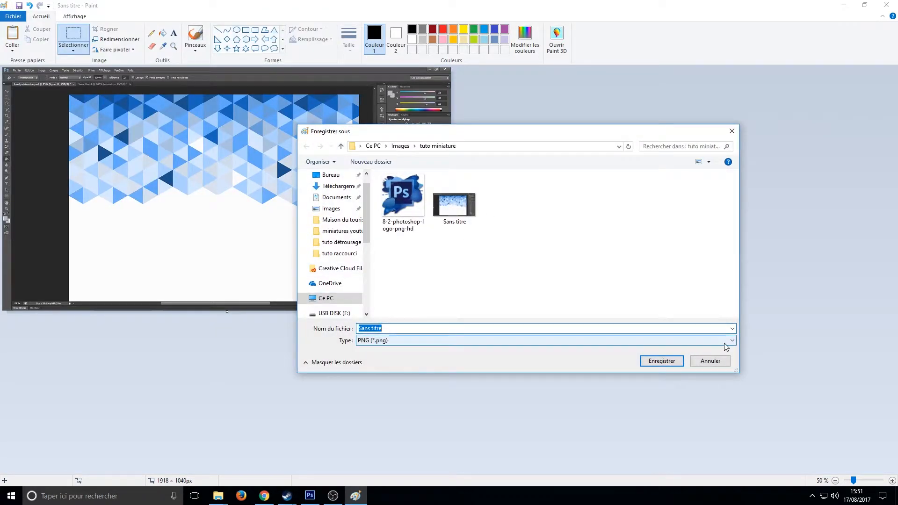
{"action": "left_click", "coordinate": [732, 341]}
{"action": "left_click", "coordinate": [411, 378]}
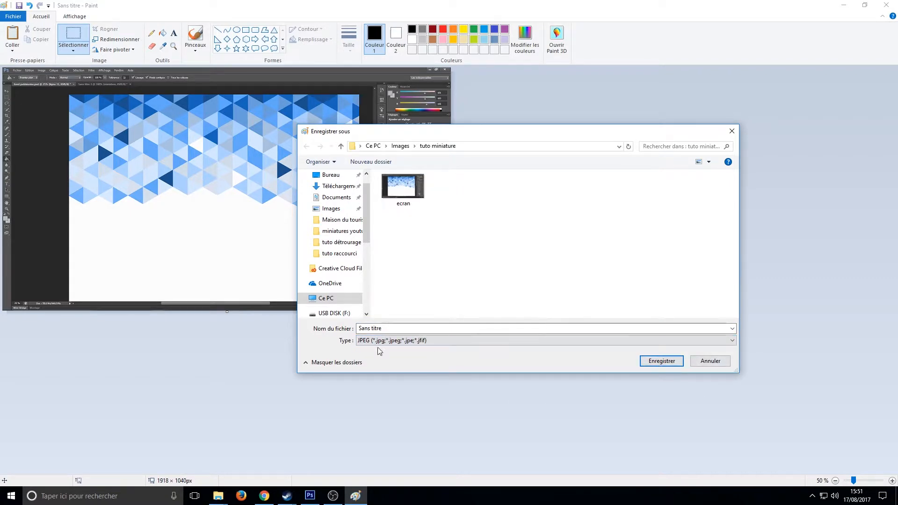
{"action": "left_click", "coordinate": [383, 329]}
{"action": "key", "text": "ctrl+a"}
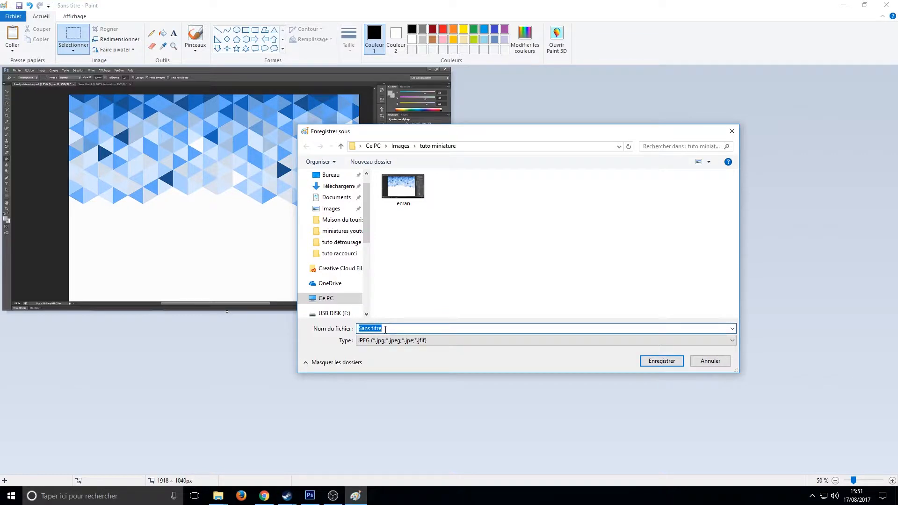
{"action": "type", "text": "ec"}
{"action": "key", "text": "BackSpace"}
{"action": "key", "text": "BackSpace"}
{"action": "type", "text": "imprime ecran"}
{"action": "left_click", "coordinate": [649, 360]}
{"action": "left_click", "coordinate": [888, 5]}
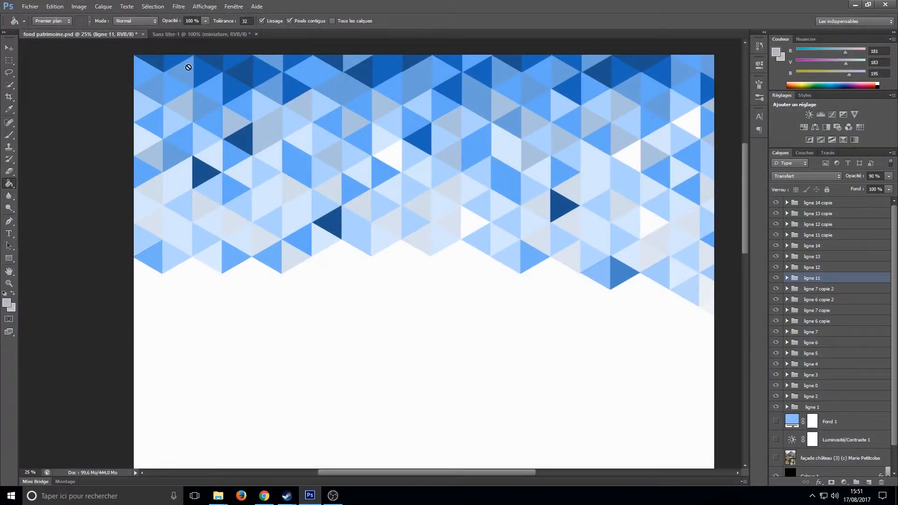
Place the imprime ecran image from the tuto miniature folder into the Sans titre-1 document
{"action": "left_click", "coordinate": [190, 35]}
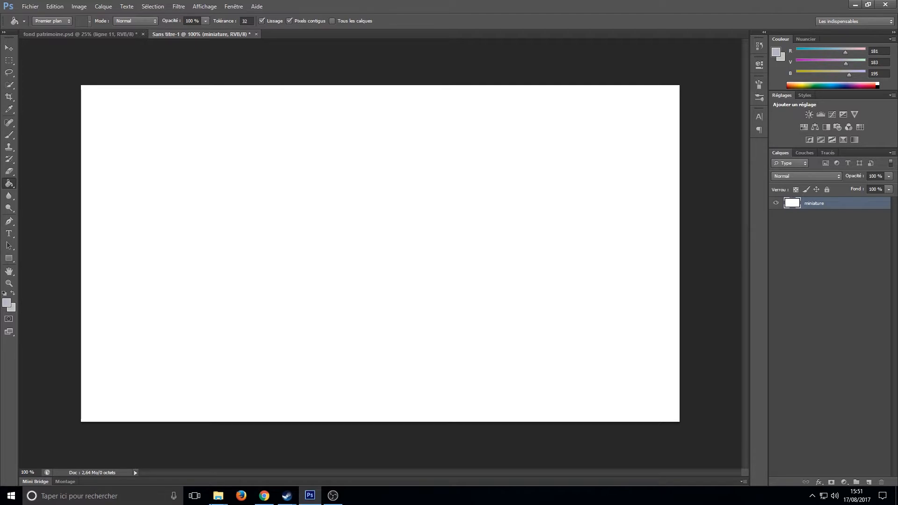
{"action": "left_click", "coordinate": [218, 495]}
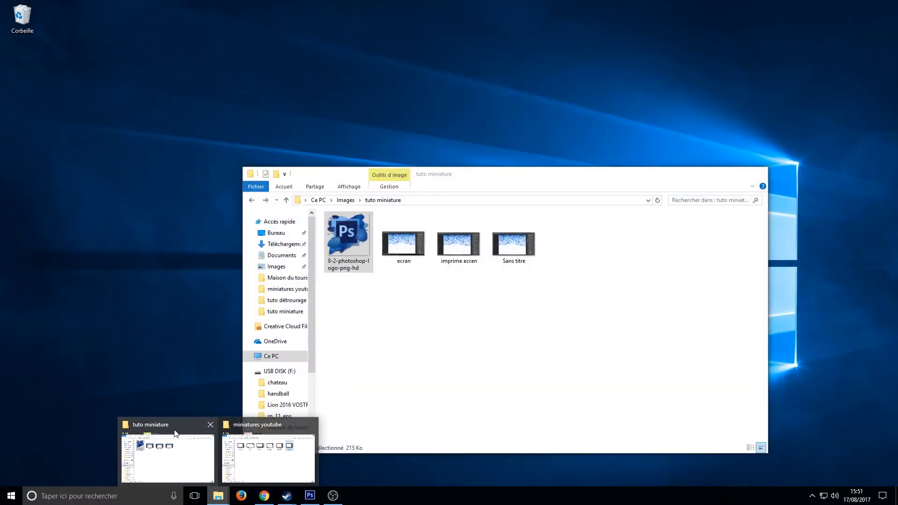
{"action": "left_click", "coordinate": [176, 432]}
{"action": "left_click", "coordinate": [452, 245]}
{"action": "left_click_drag", "start_coordinate": [461, 263], "coordinate": [213, 242]}
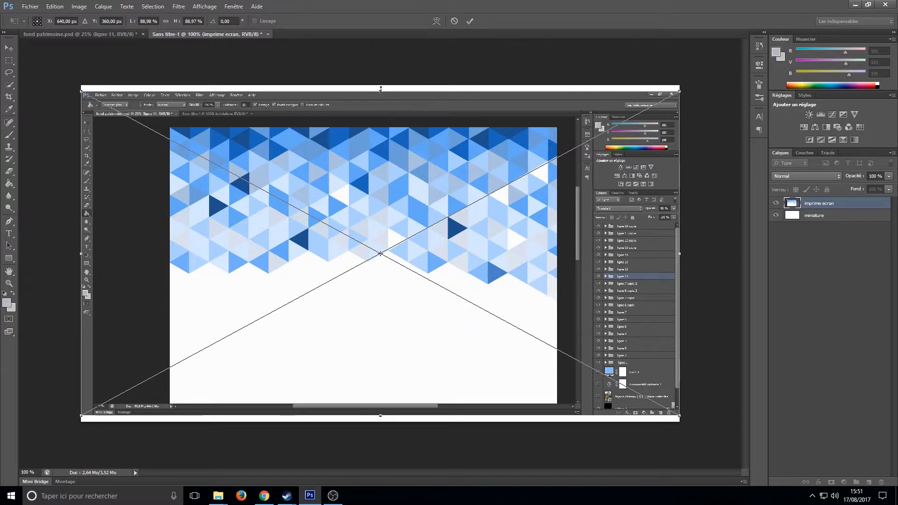
Stretch the placed screenshot slightly beyond all canvas edges, to about 90% width and 95% height, and apply the transformation
{"action": "left_click_drag", "start_coordinate": [380, 89], "coordinate": [380, 84]}
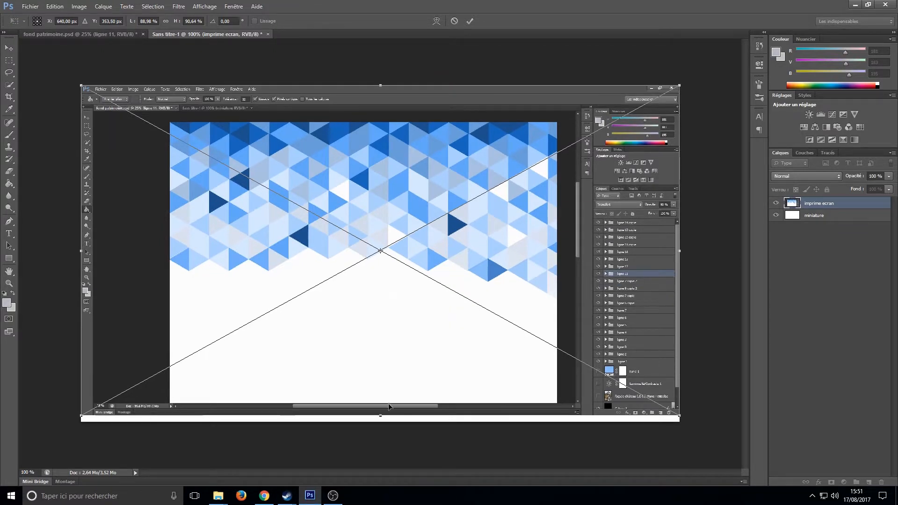
{"action": "left_click_drag", "start_coordinate": [381, 415], "coordinate": [381, 423]}
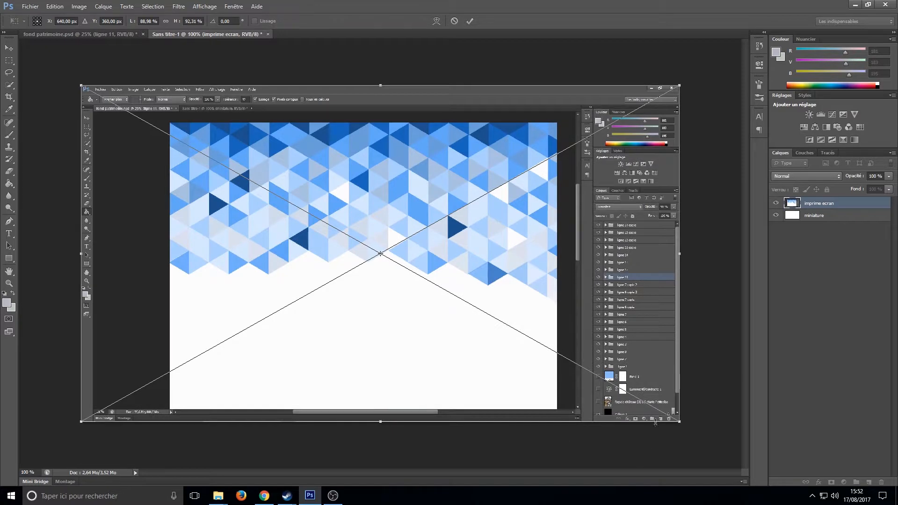
{"action": "left_click_drag", "start_coordinate": [679, 423], "coordinate": [684, 426]}
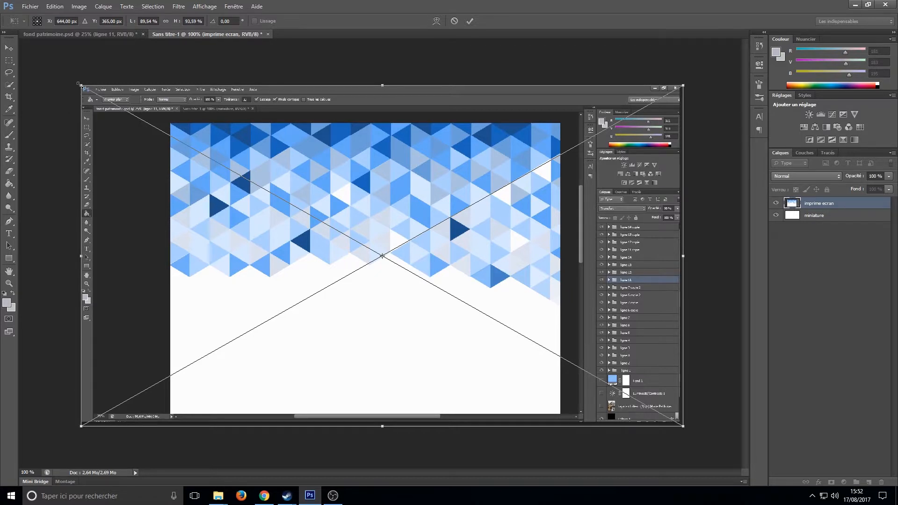
{"action": "left_click_drag", "start_coordinate": [77, 82], "coordinate": [74, 81]}
{"action": "left_click_drag", "start_coordinate": [76, 82], "coordinate": [76, 81]}
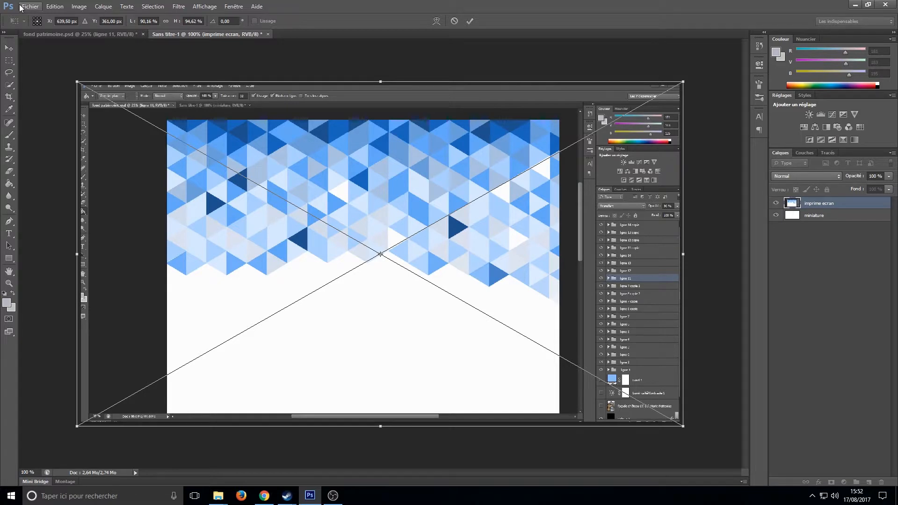
{"action": "key", "text": "Return"}
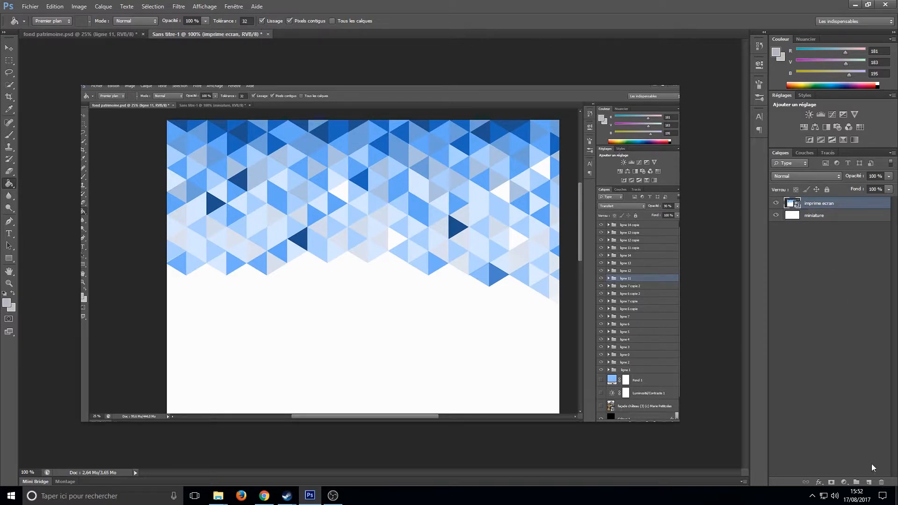
On a new layer, draw a light grey rectangle about 691 × 815 px covering the left half of the canvas
{"action": "left_click", "coordinate": [868, 476]}
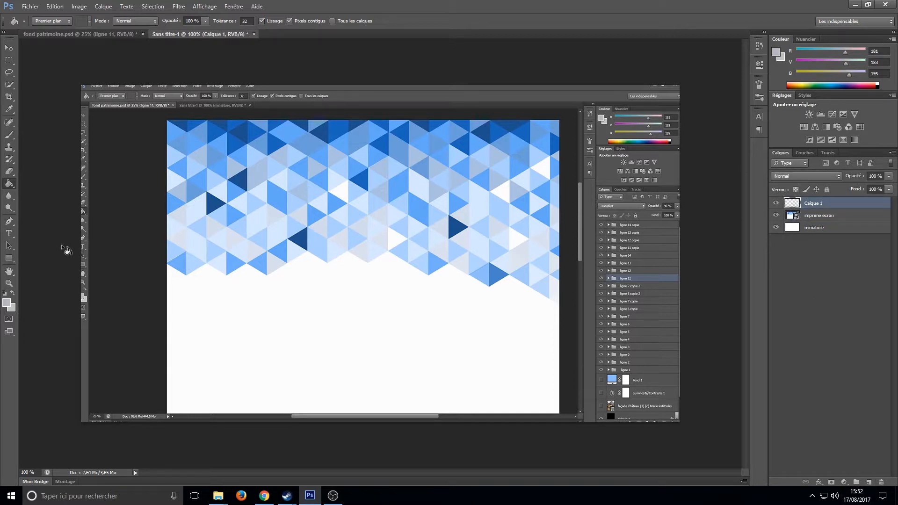
{"action": "left_click", "coordinate": [11, 261]}
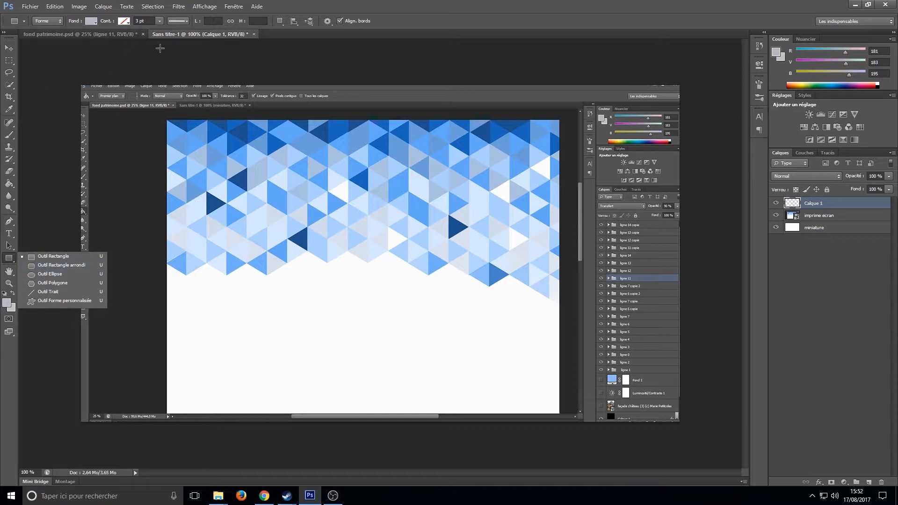
{"action": "left_click", "coordinate": [57, 255]}
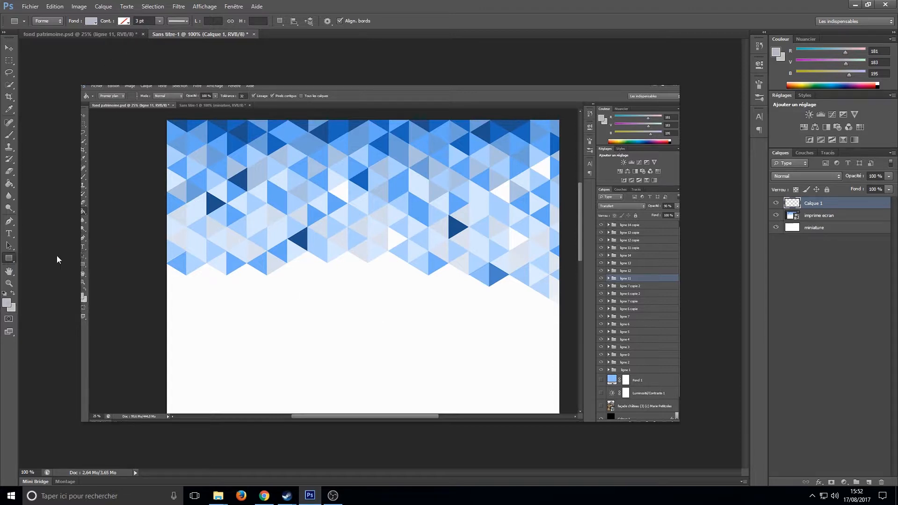
{"action": "left_click", "coordinate": [91, 21]}
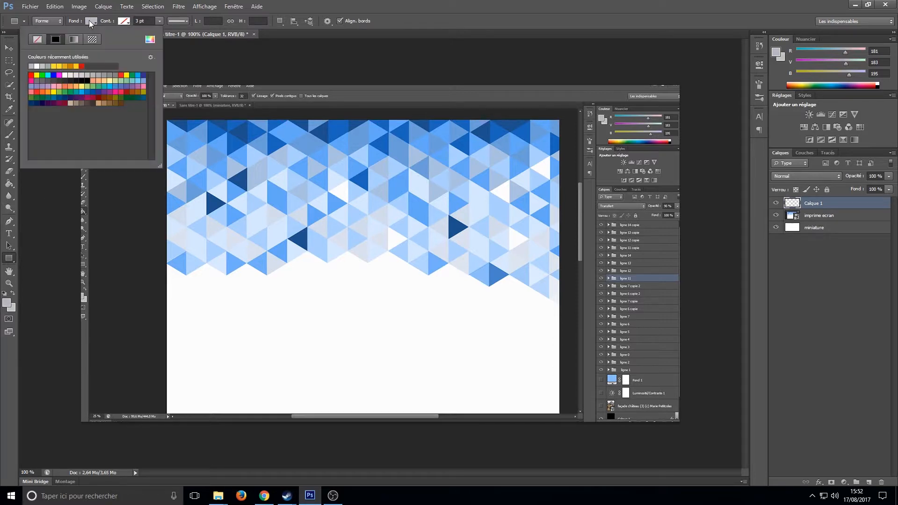
{"action": "left_click", "coordinate": [98, 75]}
{"action": "left_click", "coordinate": [78, 75]}
{"action": "left_click_drag", "start_coordinate": [67, 446], "coordinate": [389, 65]}
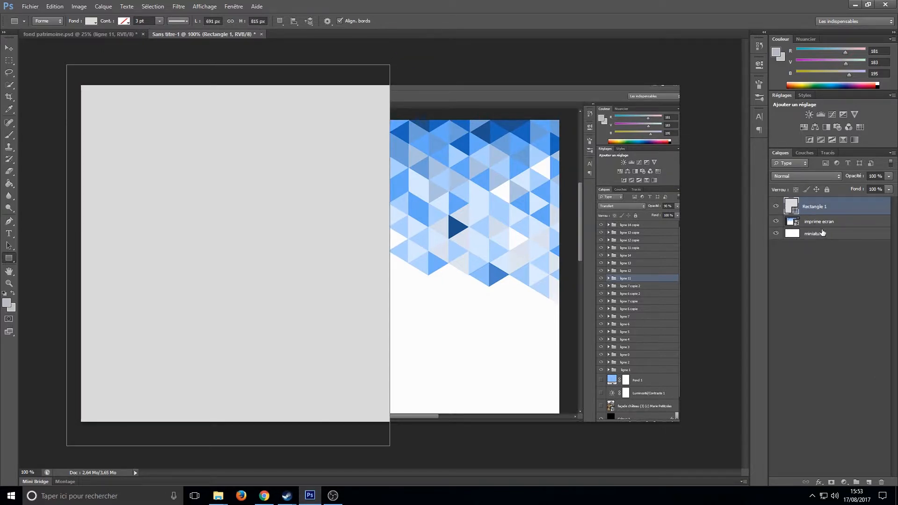
Lower the grey rectangle layer's opacity to 73% and select the miniature layer
{"action": "left_click", "coordinate": [830, 237]}
{"action": "left_click", "coordinate": [861, 205]}
{"action": "left_click", "coordinate": [850, 234]}
{"action": "left_click", "coordinate": [854, 209]}
{"action": "mouse_move", "coordinate": [884, 189]}
{"action": "left_mouse_down"}
{"action": "mouse_move", "coordinate": [857, 188]}
{"action": "mouse_move", "coordinate": [878, 185]}
{"action": "left_mouse_up"}
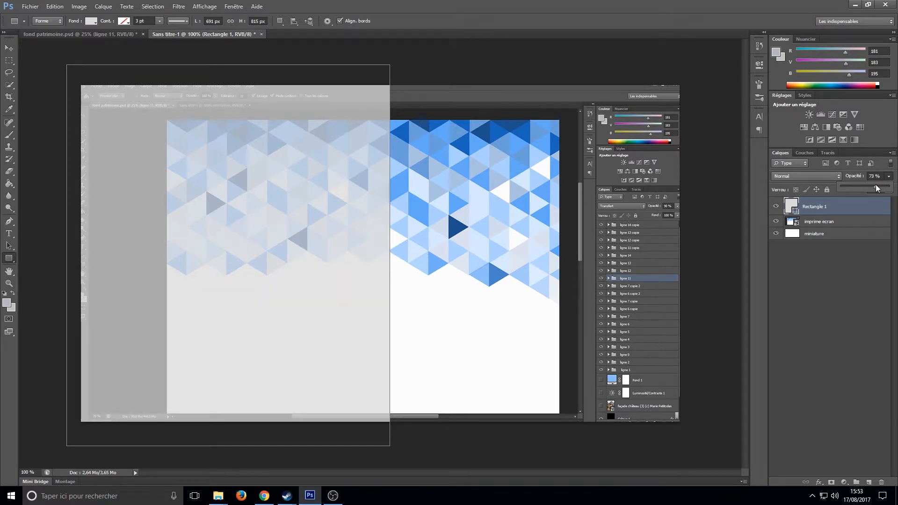
{"action": "left_click", "coordinate": [848, 238]}
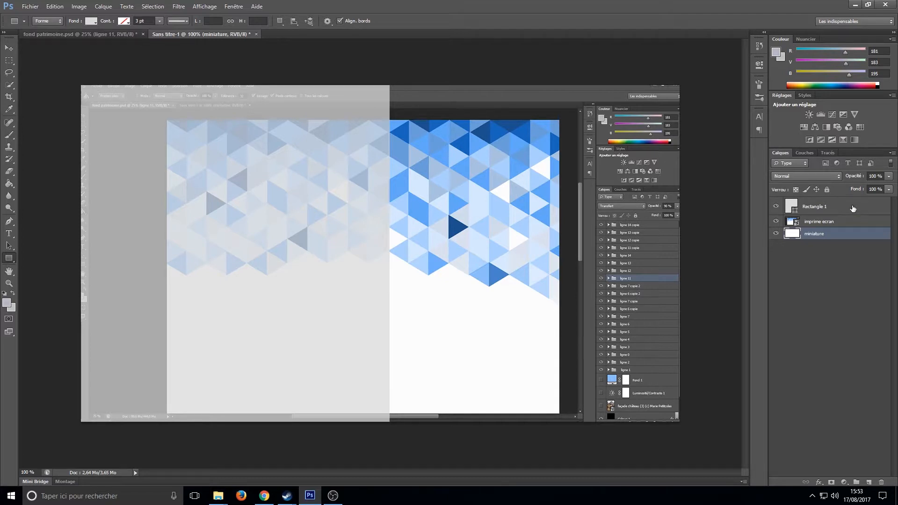
On a new layer above the grey rectangle, place the 8-2-photoshop-logo-png-hd image from the tuto miniature folder
{"action": "left_click", "coordinate": [851, 209]}
{"action": "left_click", "coordinate": [848, 220]}
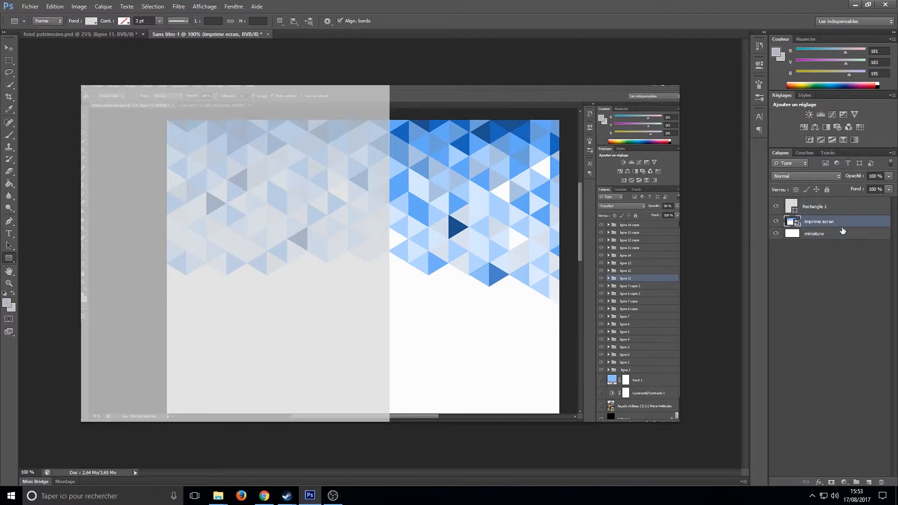
{"action": "left_click", "coordinate": [845, 231]}
{"action": "left_click", "coordinate": [846, 209]}
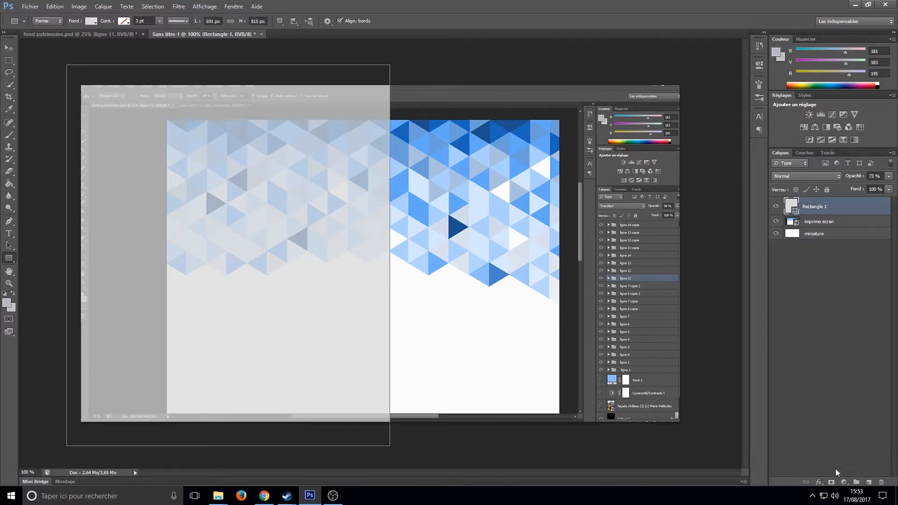
{"action": "left_click", "coordinate": [868, 482]}
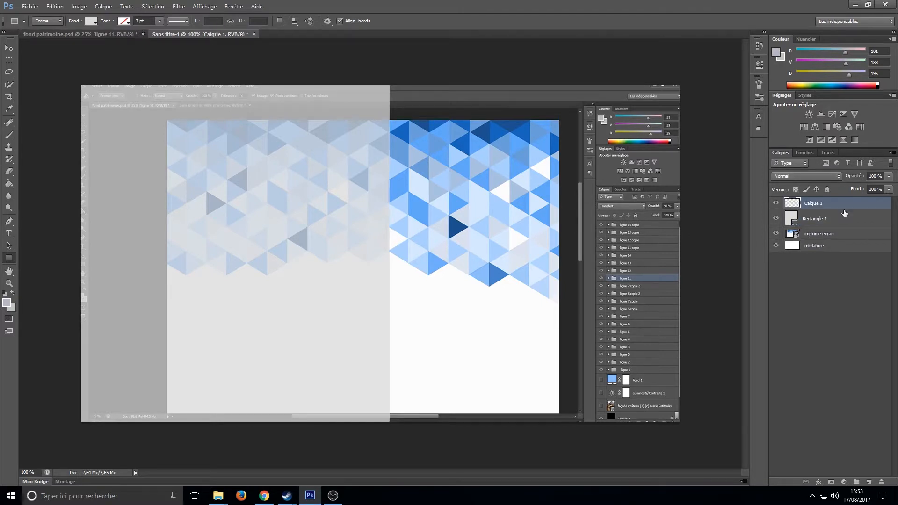
{"action": "mouse_move", "coordinate": [218, 495]}
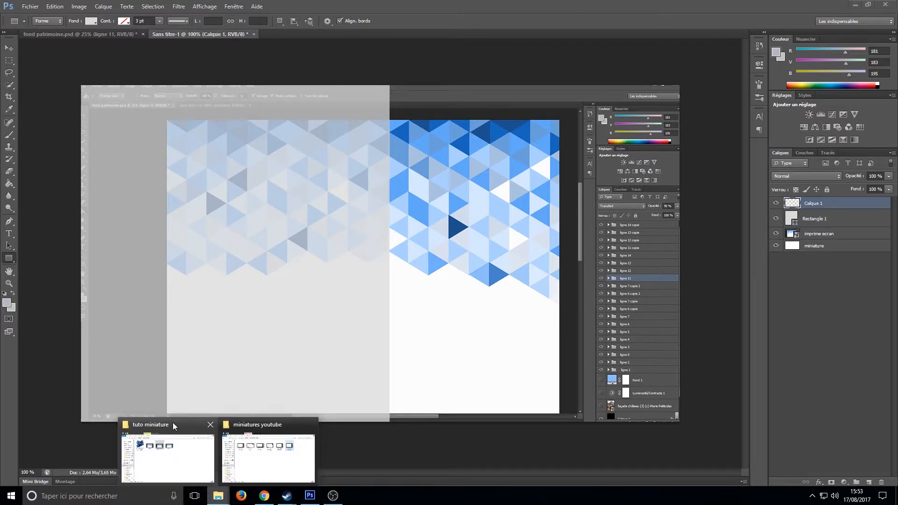
{"action": "left_click", "coordinate": [173, 422]}
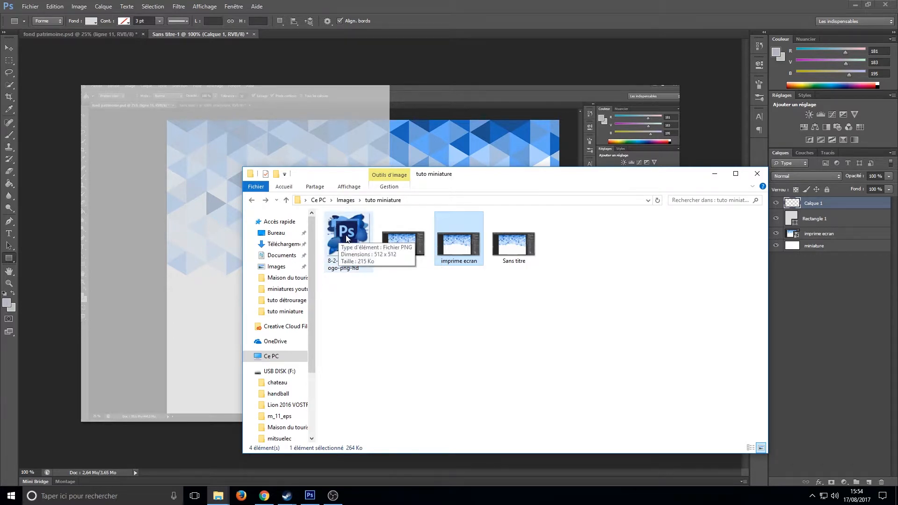
{"action": "left_click_drag", "start_coordinate": [346, 234], "coordinate": [174, 290]}
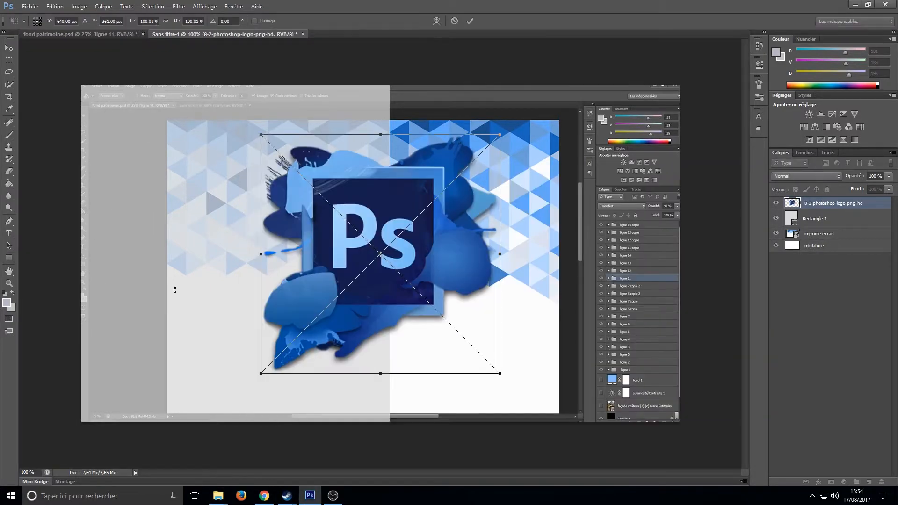
Rotate the placed Photoshop logo to about -27.8°, scale it to about 70.6%, move it into the canvas's upper-left corner, and apply the transformation
{"action": "left_click_drag", "start_coordinate": [239, 131], "coordinate": [210, 200]}
{"action": "left_click_drag", "start_coordinate": [385, 236], "coordinate": [178, 137]}
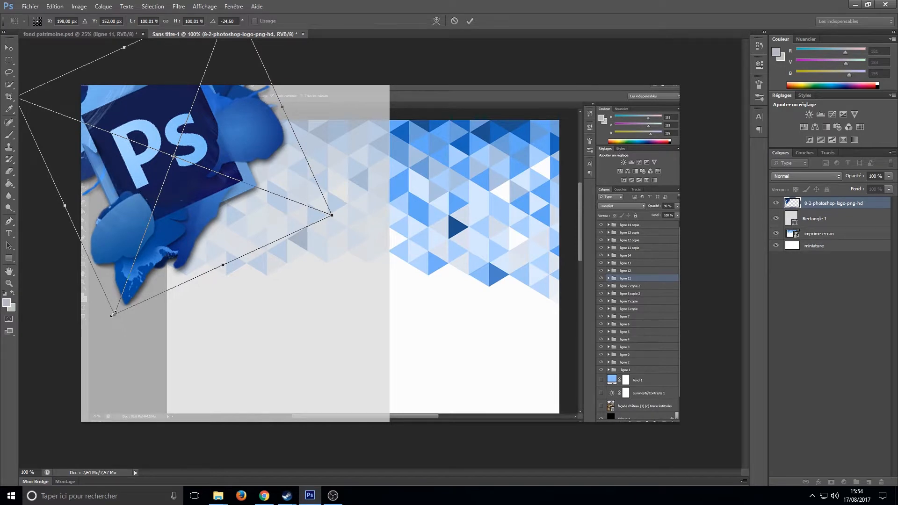
{"action": "left_click_drag", "start_coordinate": [114, 314], "coordinate": [160, 225]}
{"action": "left_click_drag", "start_coordinate": [224, 102], "coordinate": [170, 127]}
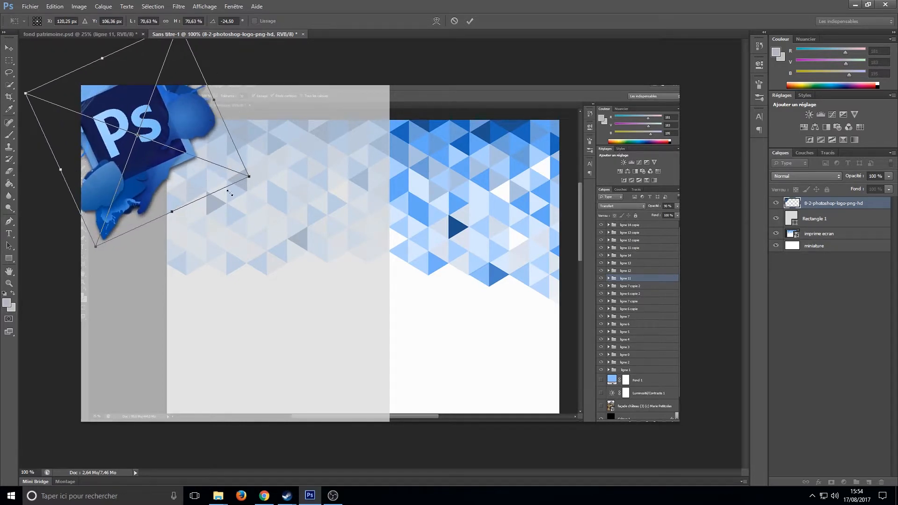
{"action": "left_click_drag", "start_coordinate": [250, 185], "coordinate": [252, 178]}
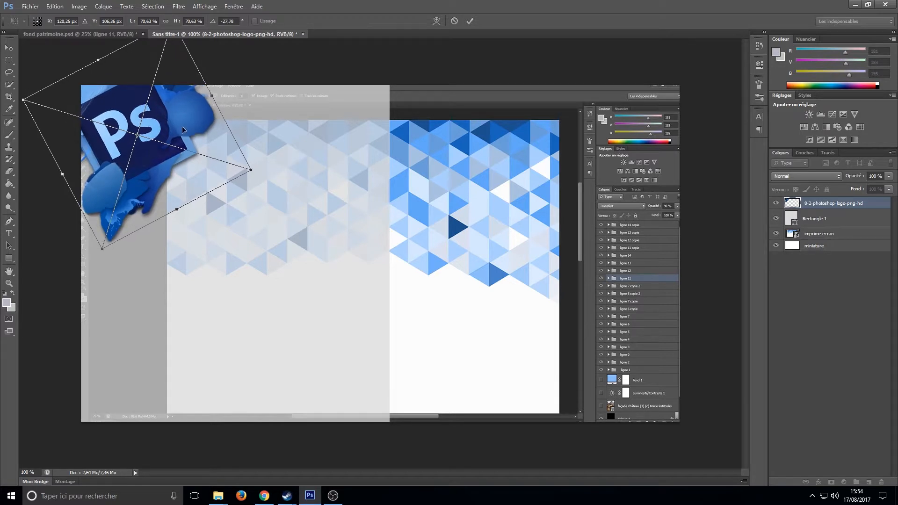
{"action": "left_click_drag", "start_coordinate": [183, 127], "coordinate": [185, 124]}
{"action": "key", "text": "Return"}
{"action": "key", "text": "u"}
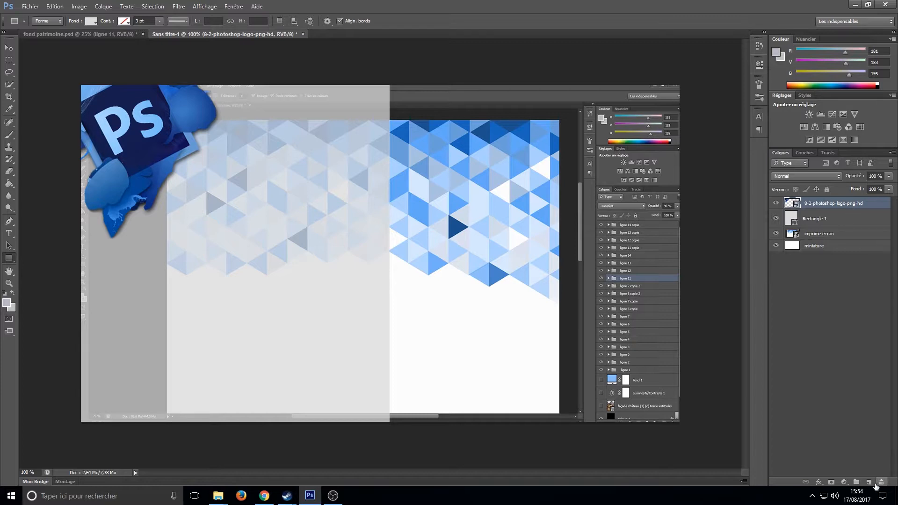
{"action": "left_click", "coordinate": [869, 482]}
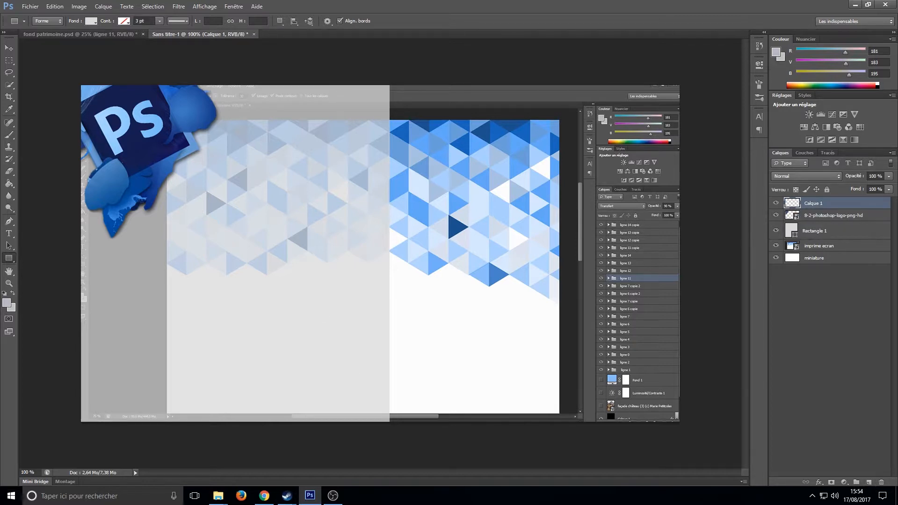
{"action": "left_click_drag", "start_coordinate": [859, 205], "coordinate": [880, 482]}
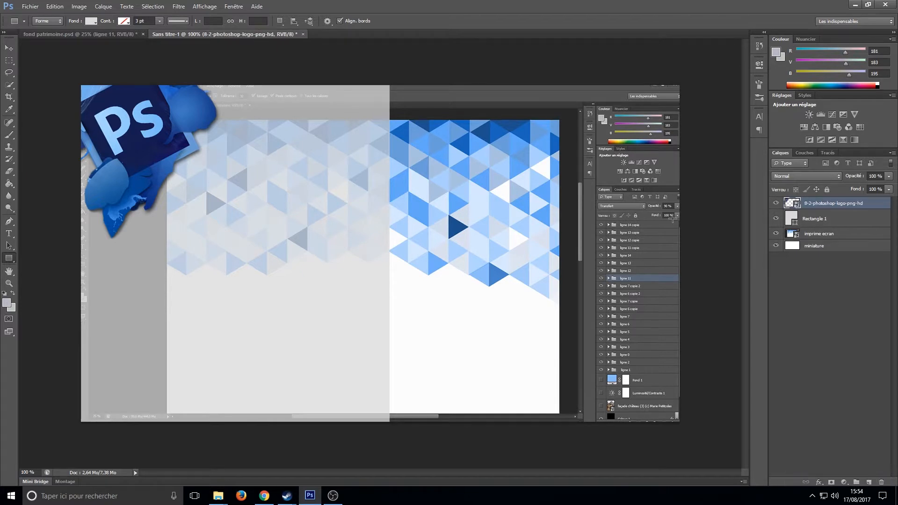
Add the title text TUTO PHOTOSHOP in Impact Regular, 48 pt, starting just beside the logo's lower edge
{"action": "left_click", "coordinate": [9, 234]}
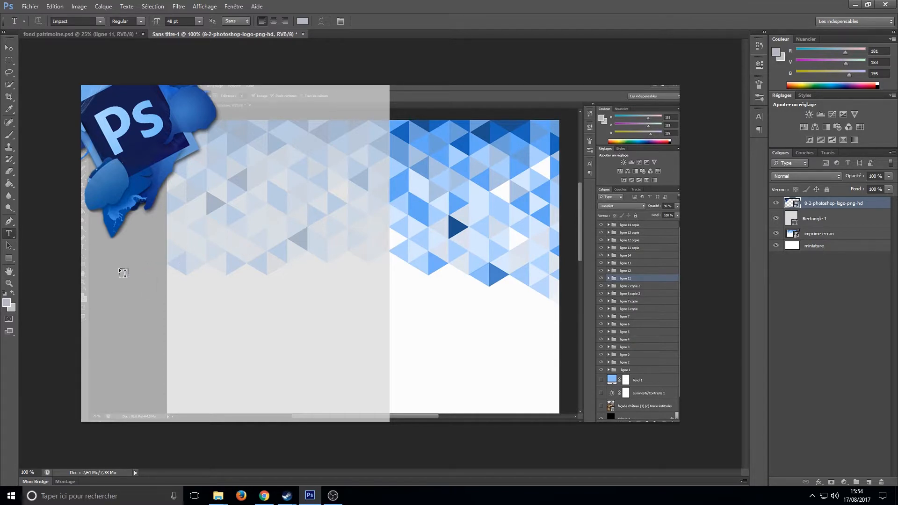
{"action": "left_click", "coordinate": [207, 210]}
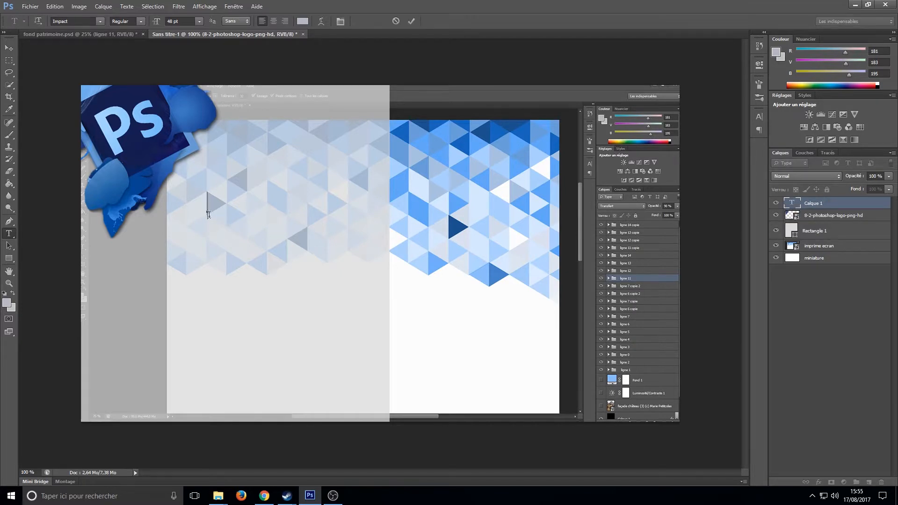
{"action": "type", "text": "PHTO PHOTOSHOP"}
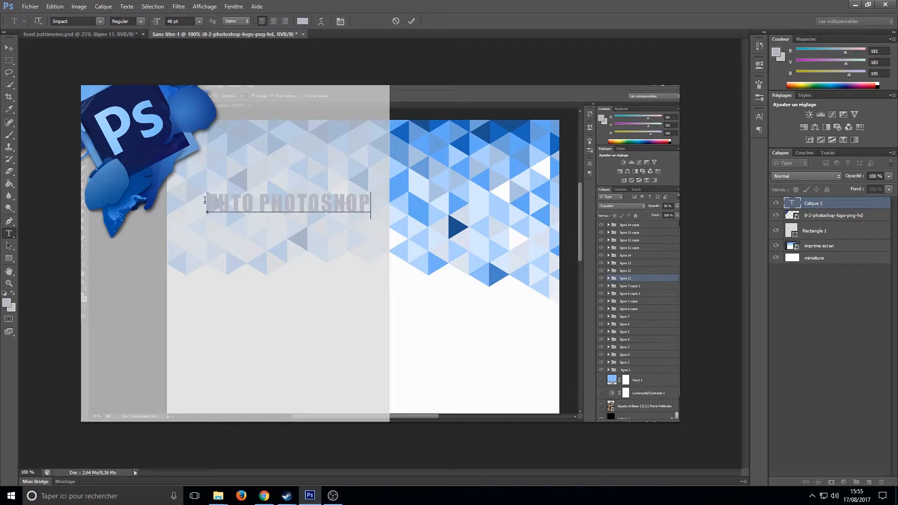
Recolour the whole TUTO PHOTOSHOP title to near-white fafbfe
{"action": "left_click_drag", "start_coordinate": [205, 200], "coordinate": [386, 211]}
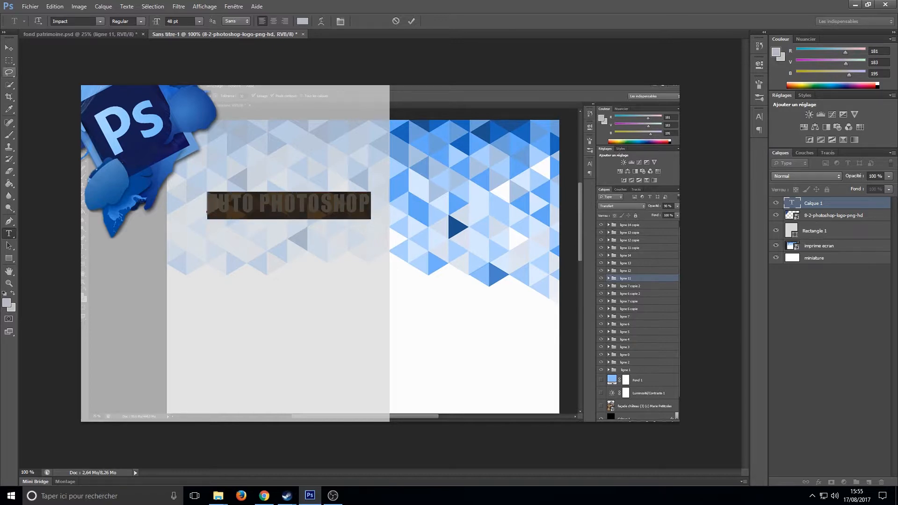
{"action": "left_click", "coordinate": [302, 22]}
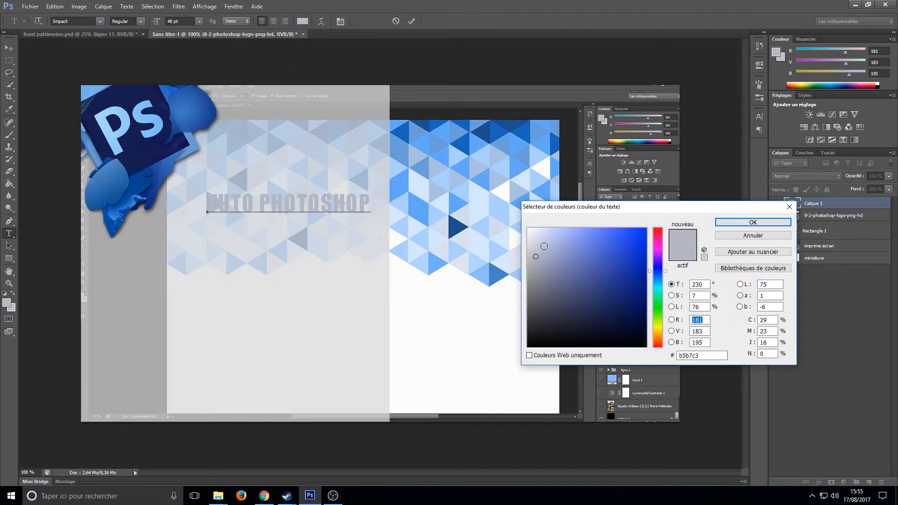
{"action": "left_click", "coordinate": [529, 228]}
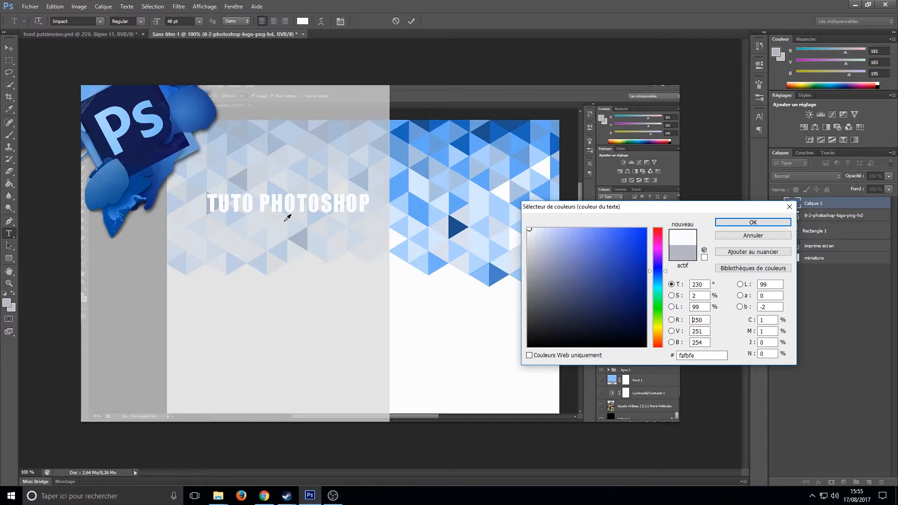
{"action": "left_click", "coordinate": [753, 224]}
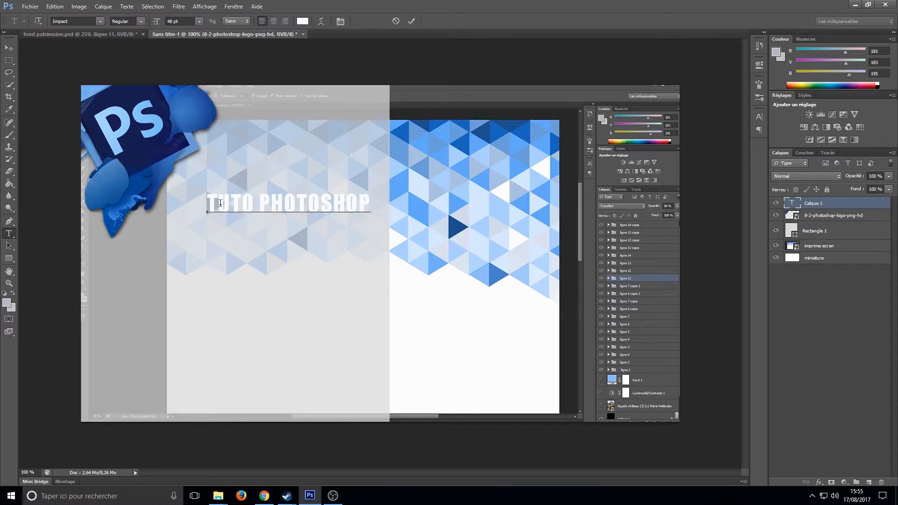
Enlarge the TUTO PHOTOSHOP title to 72 pt and commit the text edit
{"action": "left_click_drag", "start_coordinate": [206, 202], "coordinate": [371, 213]}
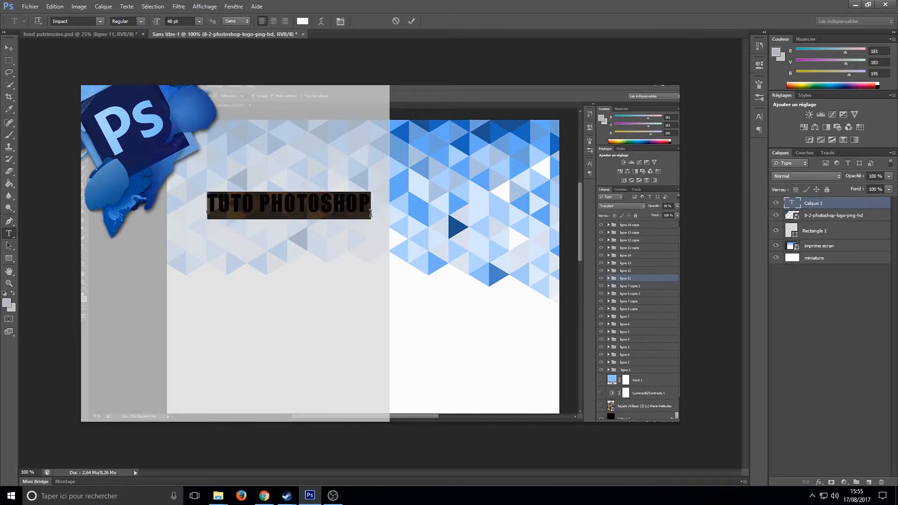
{"action": "left_click", "coordinate": [198, 22]}
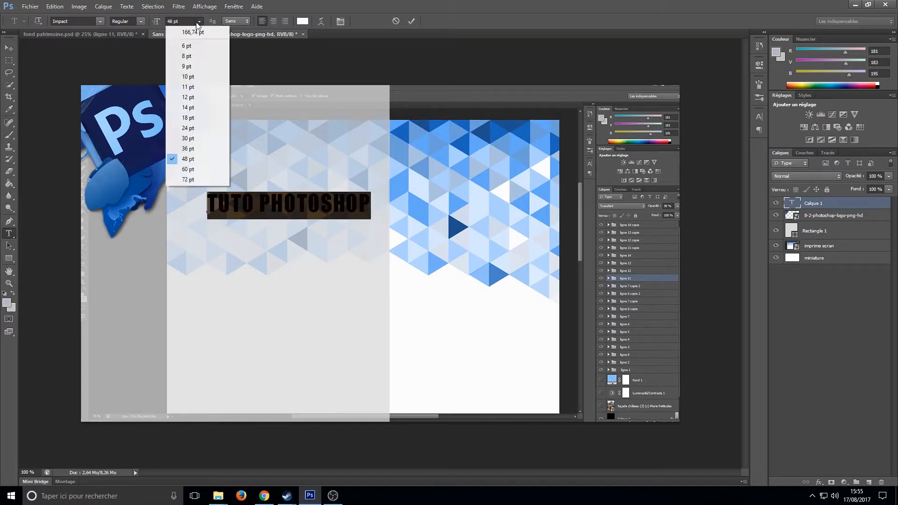
{"action": "left_click", "coordinate": [184, 181]}
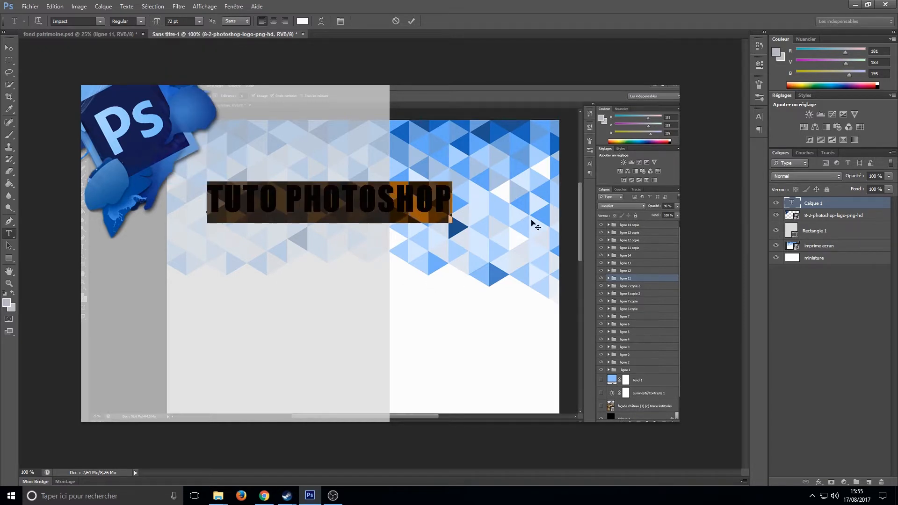
{"action": "left_click", "coordinate": [837, 235]}
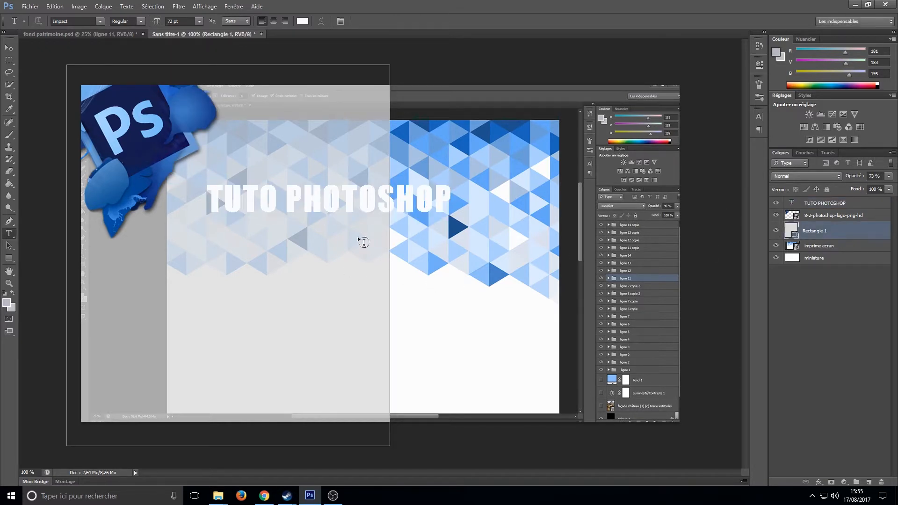
Move the TUTO PHOTOSHOP title left so it fits within the grey panel and overlaps the logo's lower part
{"action": "left_click", "coordinate": [825, 204]}
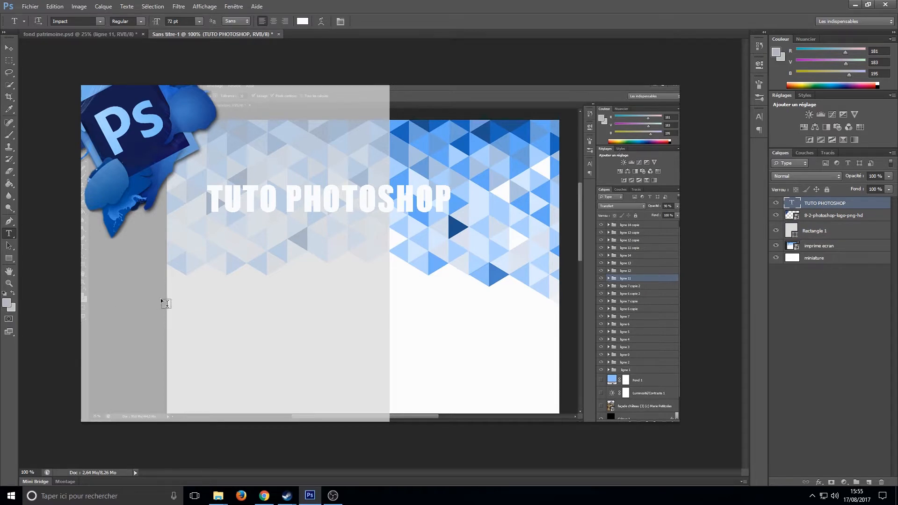
{"action": "left_click_drag", "start_coordinate": [337, 200], "coordinate": [267, 198]}
{"action": "key", "text": "ctrl"}
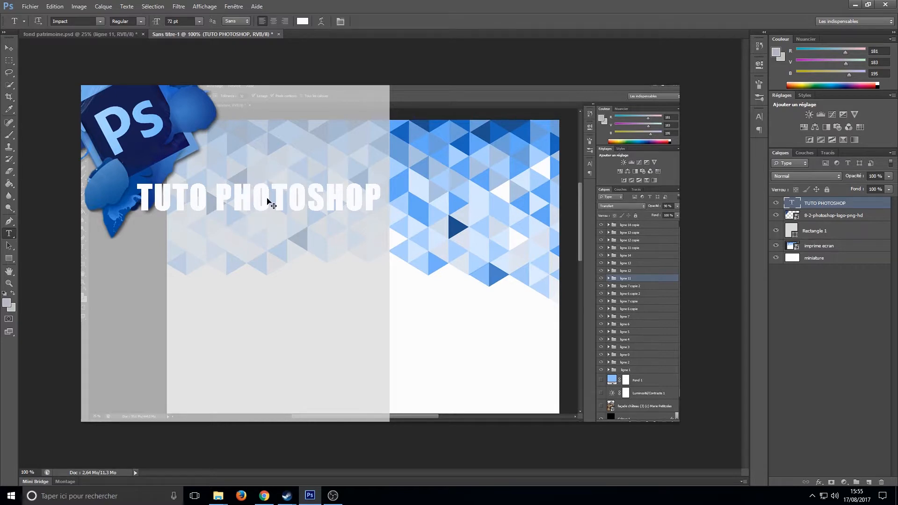
Give the TUTO PHOTOSHOP text layer a 2 px black outside stroke (Contour) and apply the layer style
{"action": "left_click", "coordinate": [842, 237]}
{"action": "left_click", "coordinate": [859, 203]}
{"action": "double_click", "coordinate": [872, 206]}
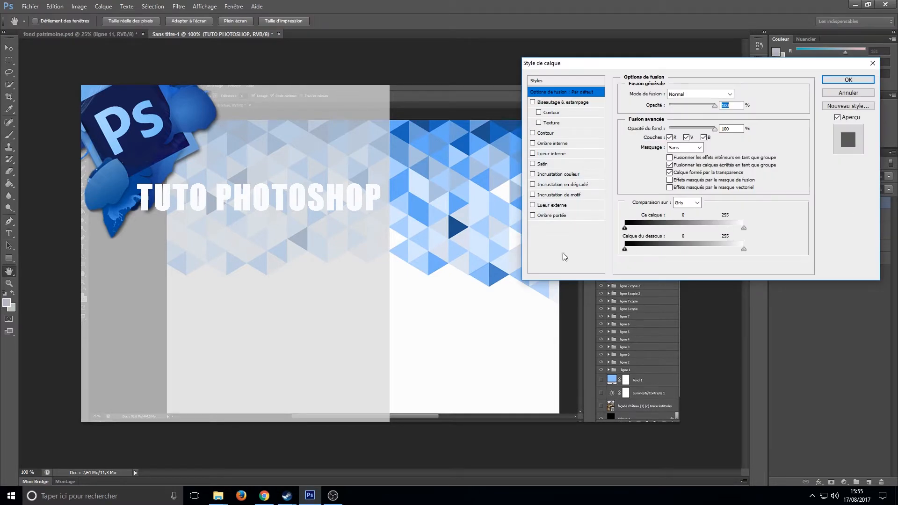
{"action": "left_click", "coordinate": [545, 134]}
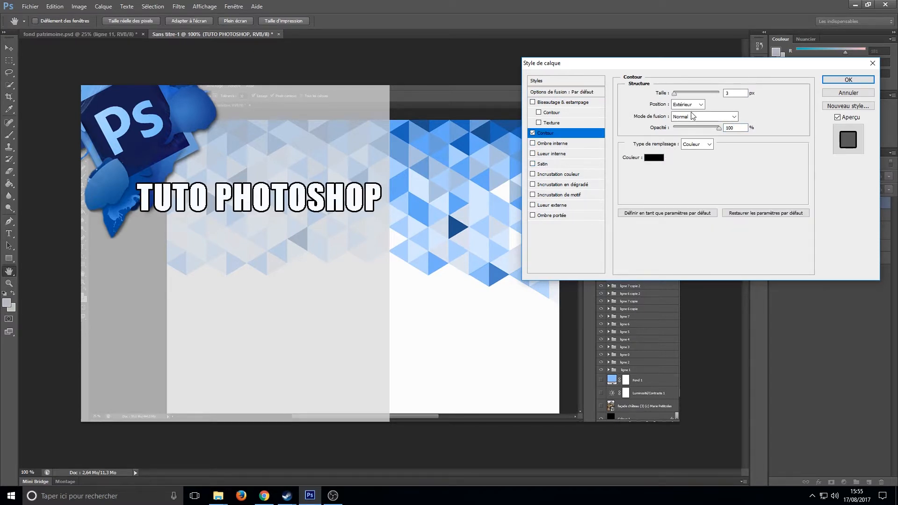
{"action": "double_click", "coordinate": [736, 93]}
{"action": "type", "text": "2"}
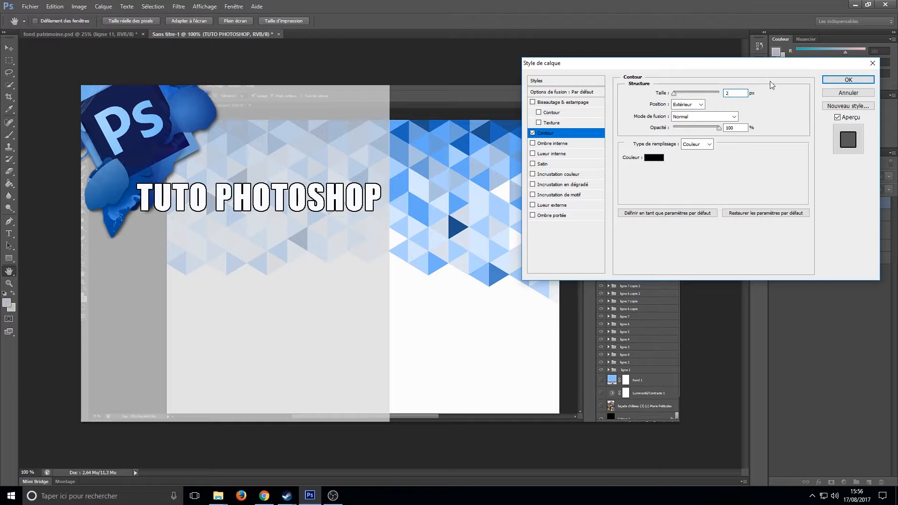
{"action": "left_click", "coordinate": [848, 80]}
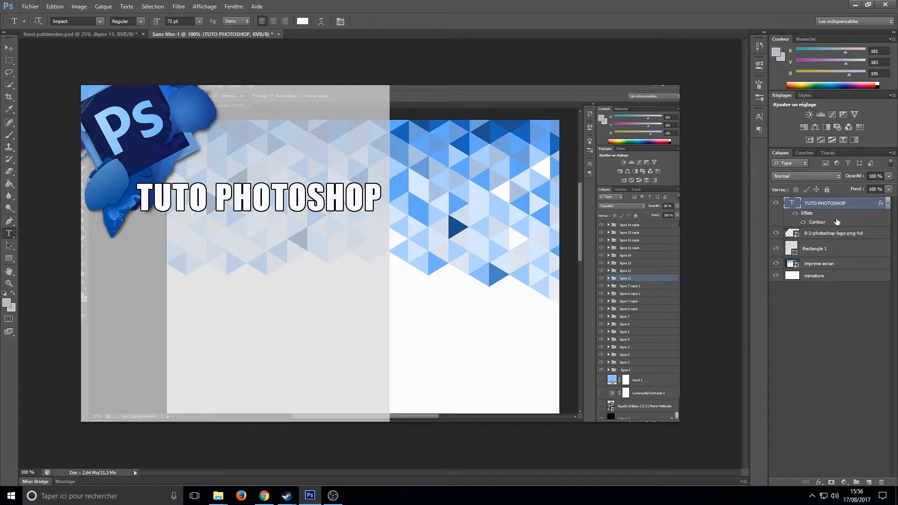
Scale the TUTO PHOTOSHOP title to about 119% towards the lower left, nearly spanning the grey panel, and apply the transformation
{"action": "left_click", "coordinate": [877, 235]}
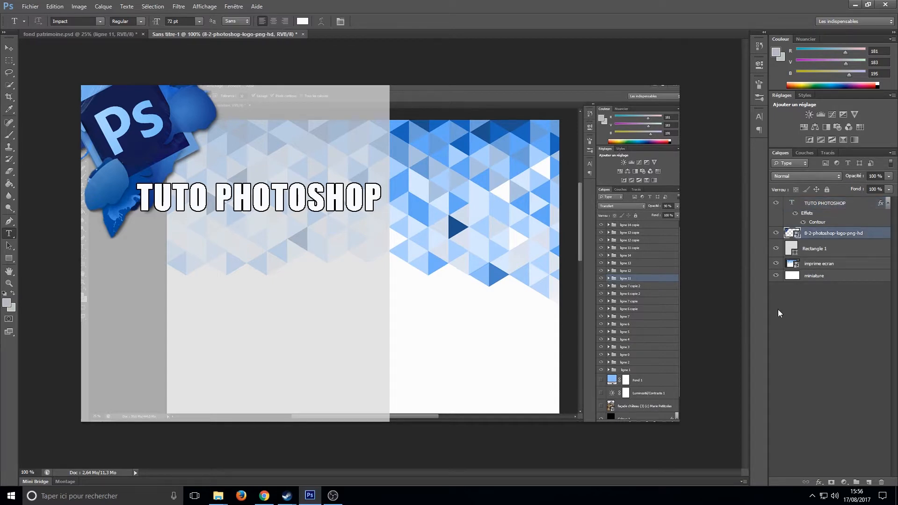
{"action": "left_click", "coordinate": [859, 205]}
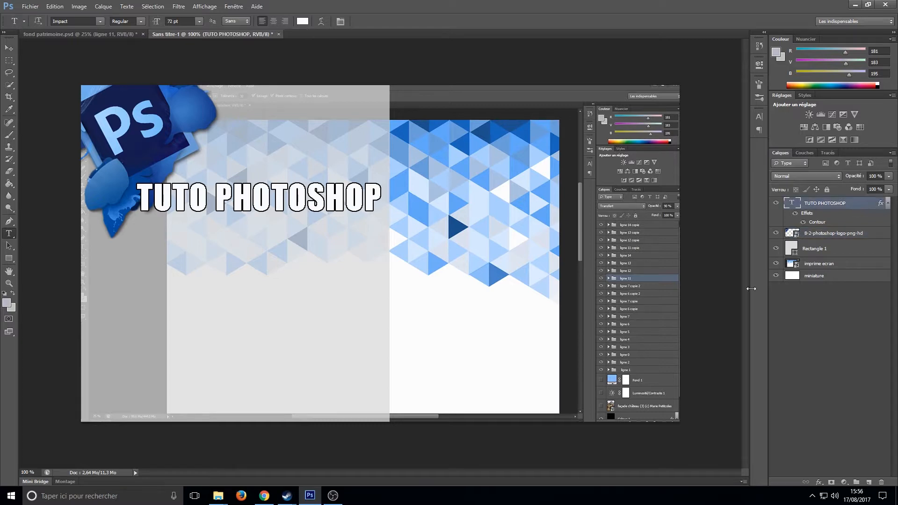
{"action": "key", "text": "ctrl+t"}
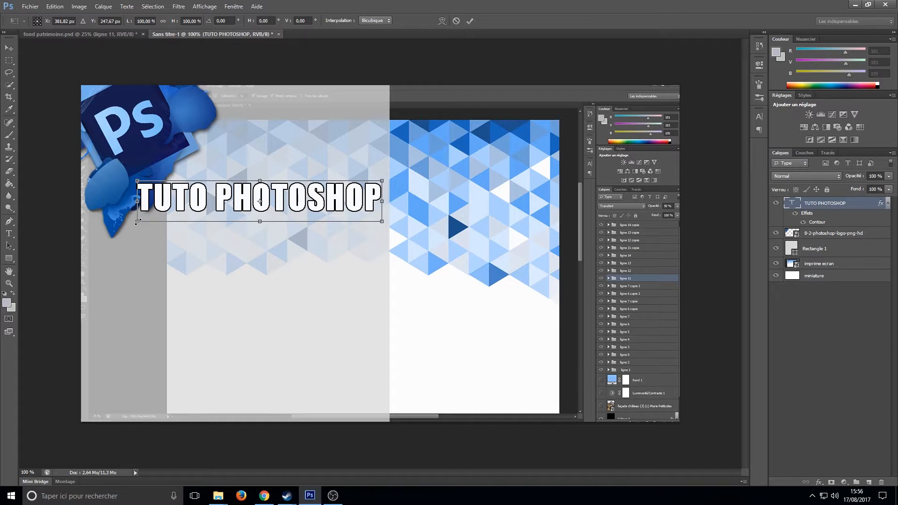
{"action": "left_click_drag", "start_coordinate": [137, 221], "coordinate": [93, 242]}
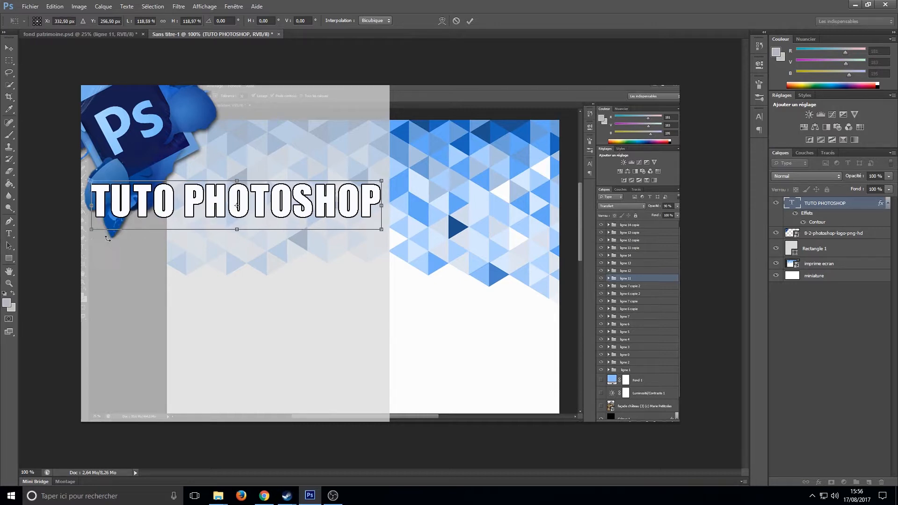
{"action": "key", "text": "Return"}
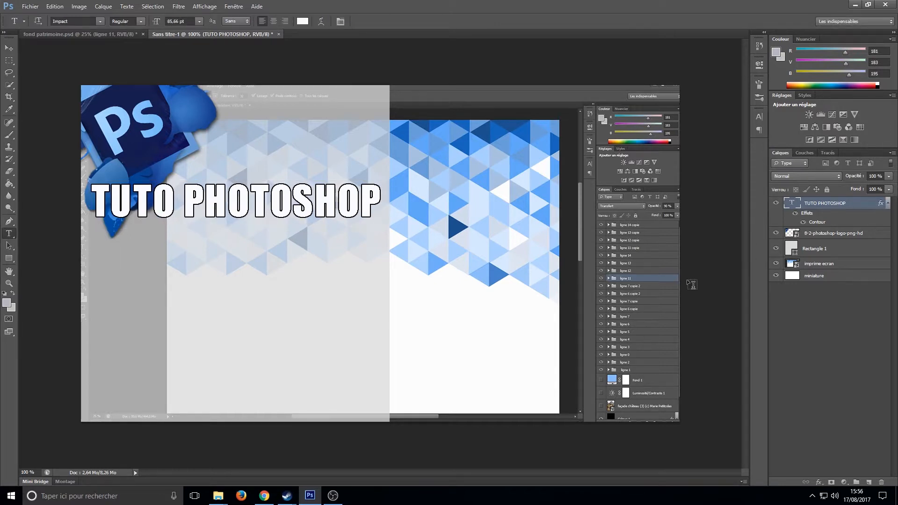
Add a drop shadow to the TUTO PHOTOSHOP layer with 100% opacity, 8 px distance, 6% spread and 10 px size, and apply it
{"action": "left_click", "coordinate": [850, 247]}
{"action": "double_click", "coordinate": [854, 202]}
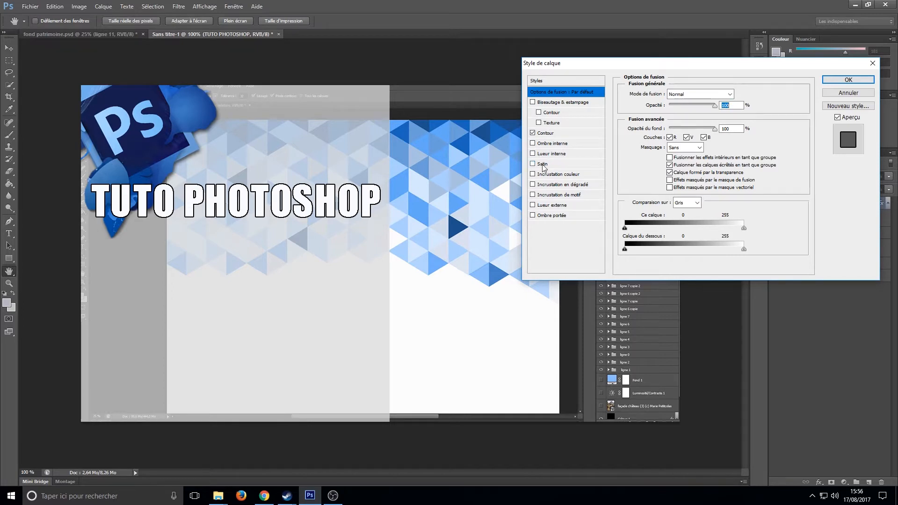
{"action": "left_click", "coordinate": [553, 215]}
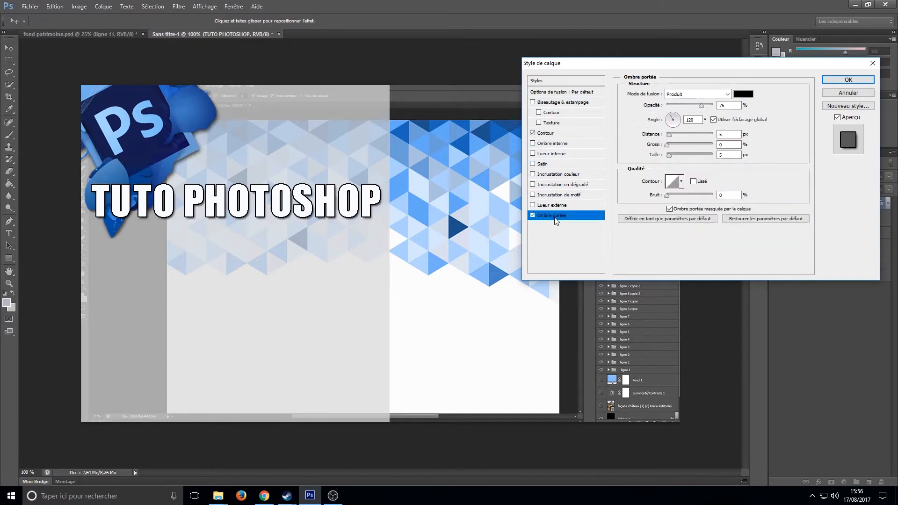
{"action": "left_click_drag", "start_coordinate": [669, 136], "coordinate": [676, 136]}
{"action": "key", "text": "Tab"}
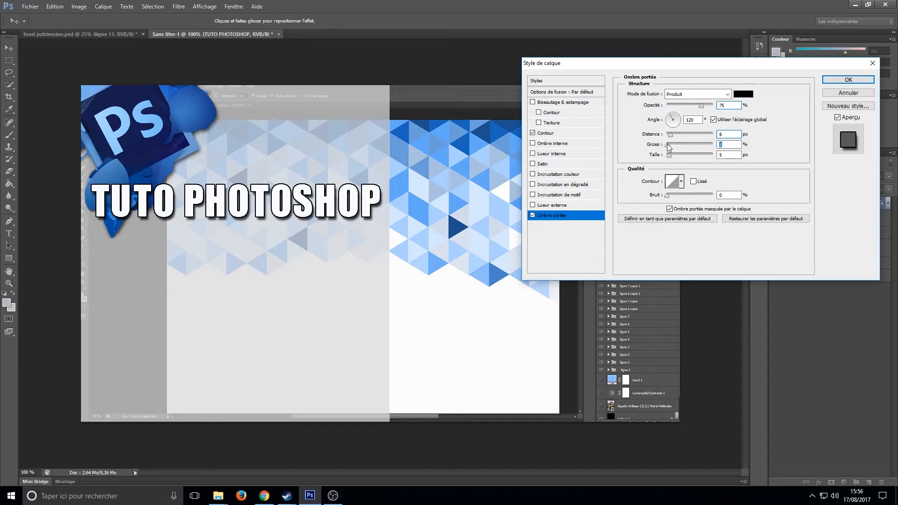
{"action": "type", "text": "6"}
{"action": "left_click_drag", "start_coordinate": [669, 158], "coordinate": [672, 156]}
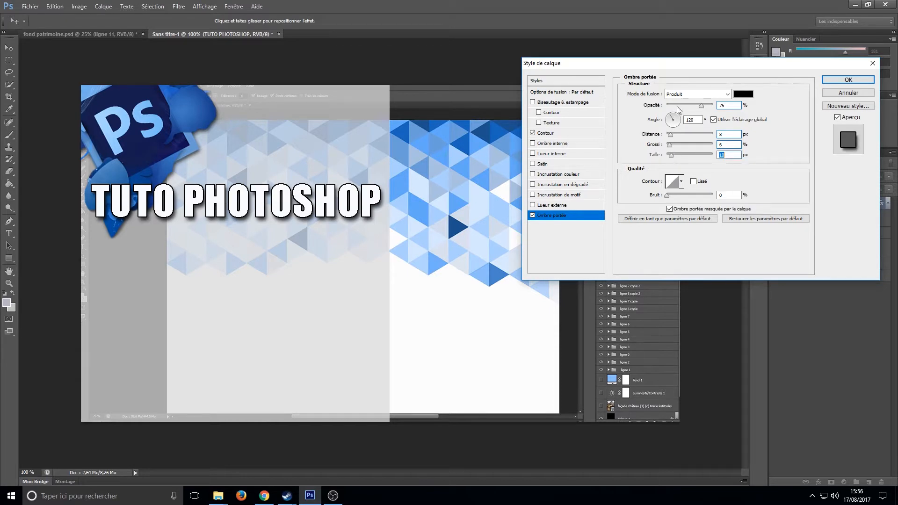
{"action": "left_click_drag", "start_coordinate": [700, 107], "coordinate": [715, 107]}
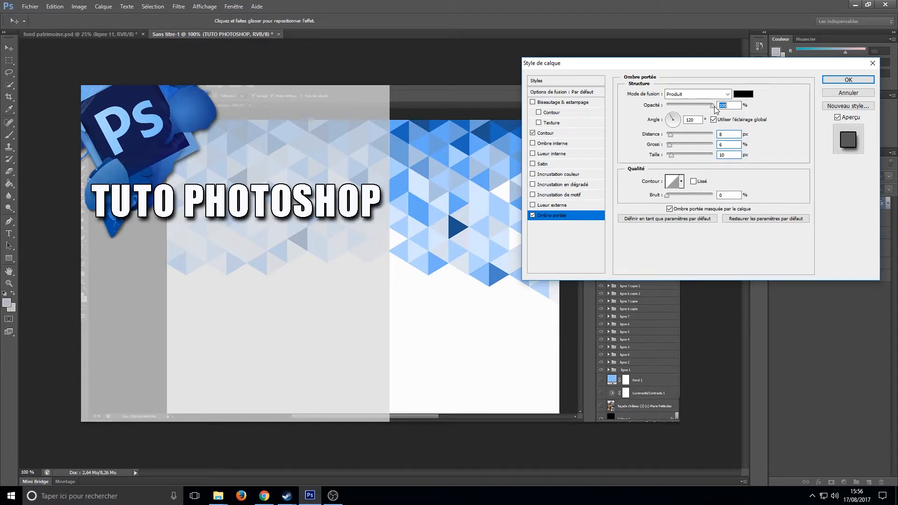
{"action": "left_click", "coordinate": [857, 82]}
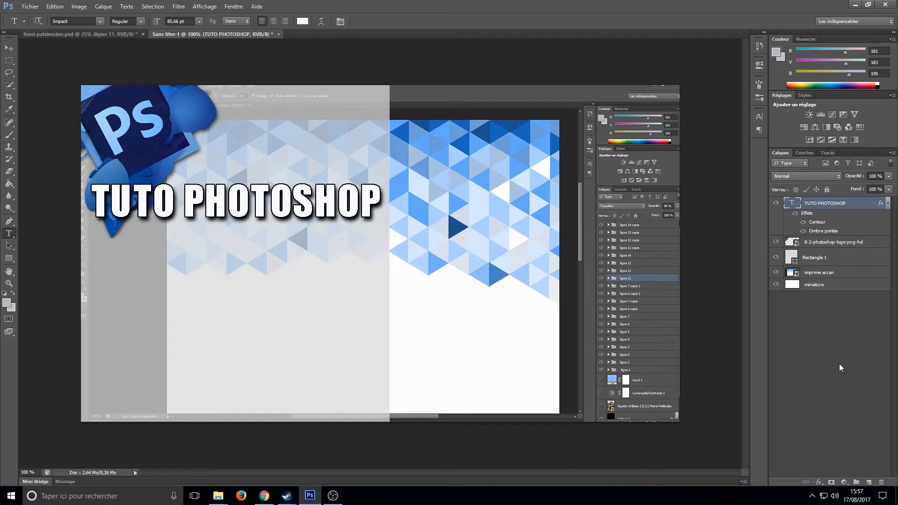
Create a new layer and place a text insertion point in the grey panel below the TUTO PHOTOSHOP title
{"action": "left_click", "coordinate": [867, 482]}
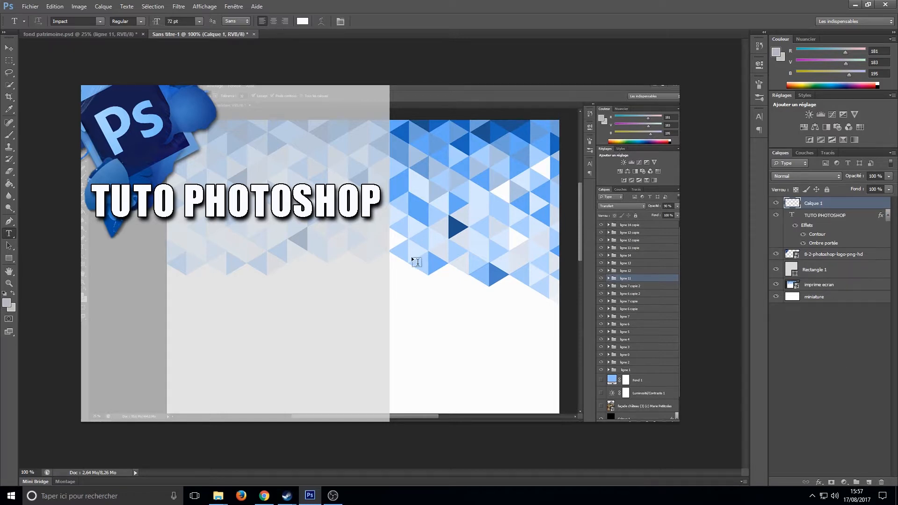
{"action": "left_click", "coordinate": [129, 280]}
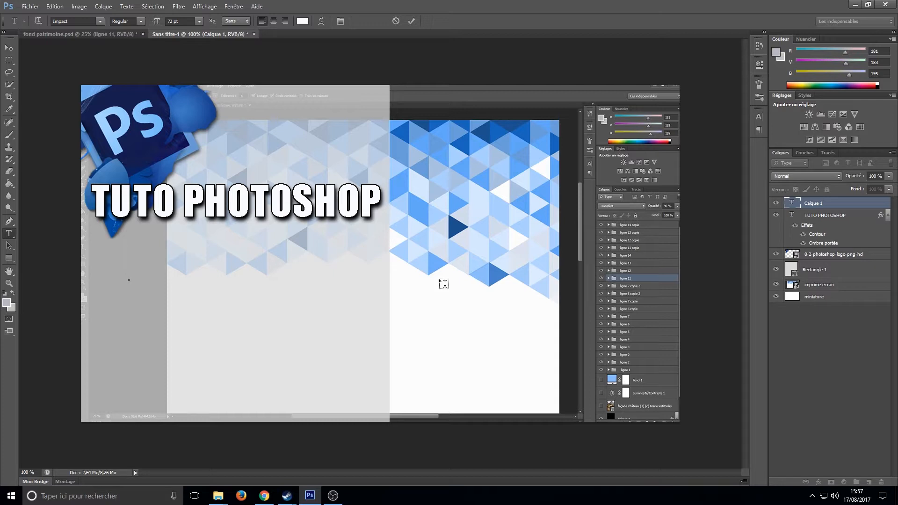
{"action": "type", "text": "FOND"}
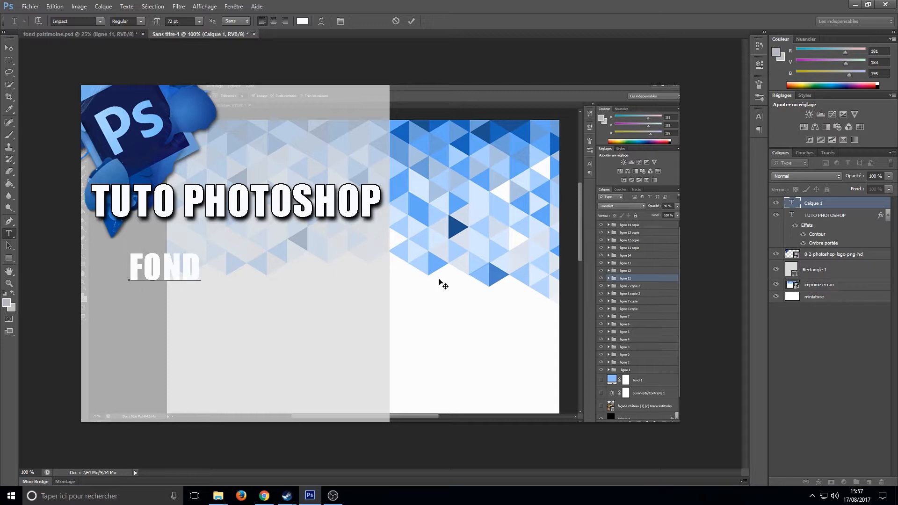
{"action": "key", "text": "Return"}
{"action": "type", "text": "GR"}
{"action": "key", "text": "BackSpace"}
{"action": "key", "text": "BackSpace"}
{"action": "key", "text": "BackSpace"}
{"action": "key", "text": "BackSpace"}
{"action": "key", "text": "BackSpace"}
{"action": "key", "text": "BackSpace"}
{"action": "key", "text": "BackSpace"}
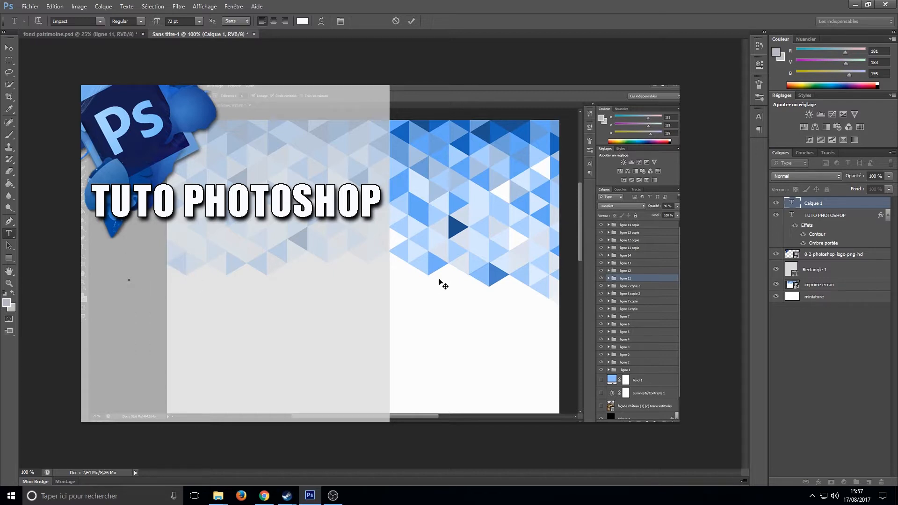
Enter the centred two-line text FOND / GRAPHIQUE, move it right towards the middle of the grey panel and commit it
{"action": "left_click", "coordinate": [274, 21]}
{"action": "type", "text": "FOND"}
{"action": "key", "text": "Return"}
{"action": "type", "text": "GRAPHIQUE"}
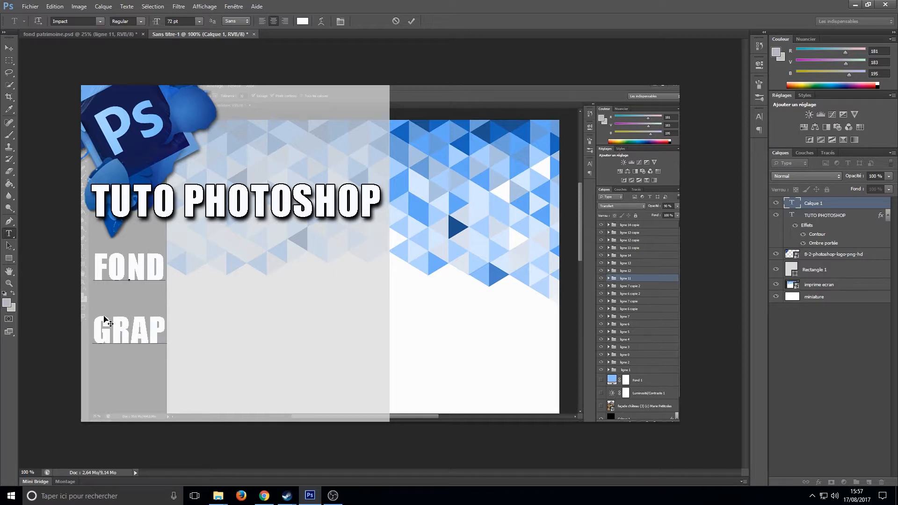
{"action": "key", "text": "ctrl"}
{"action": "left_click_drag", "start_coordinate": [150, 285], "coordinate": [247, 299]}
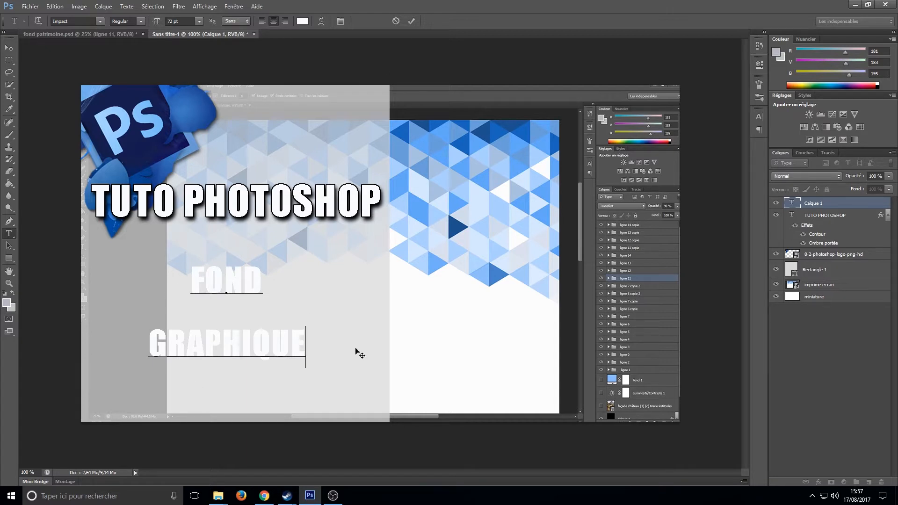
{"action": "left_click", "coordinate": [859, 219]}
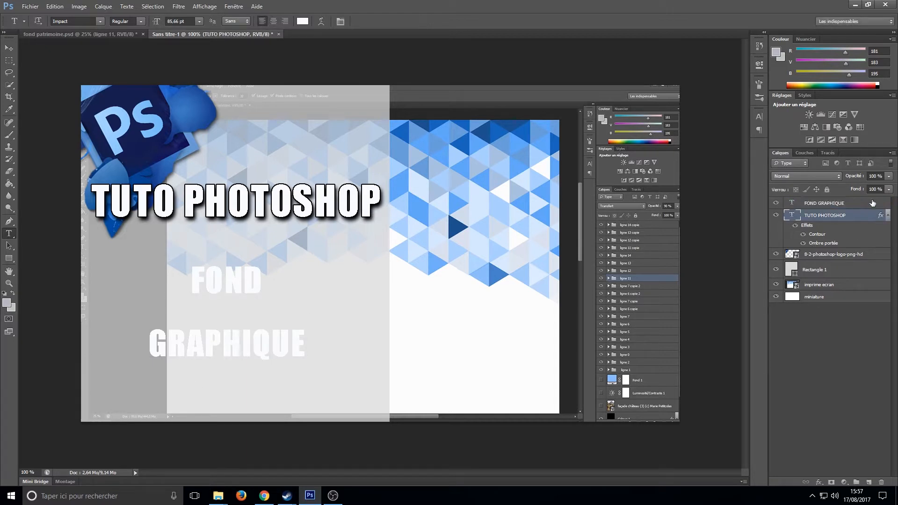
{"action": "left_click", "coordinate": [873, 203]}
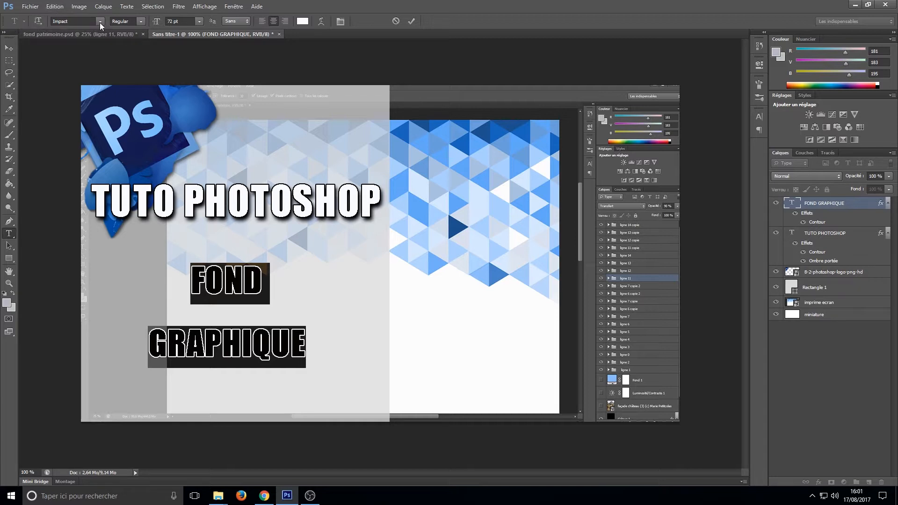
Try neighbouring fonts on the FOND GRAPHIQUE text and return to Impact
{"action": "left_click", "coordinate": [72, 22]}
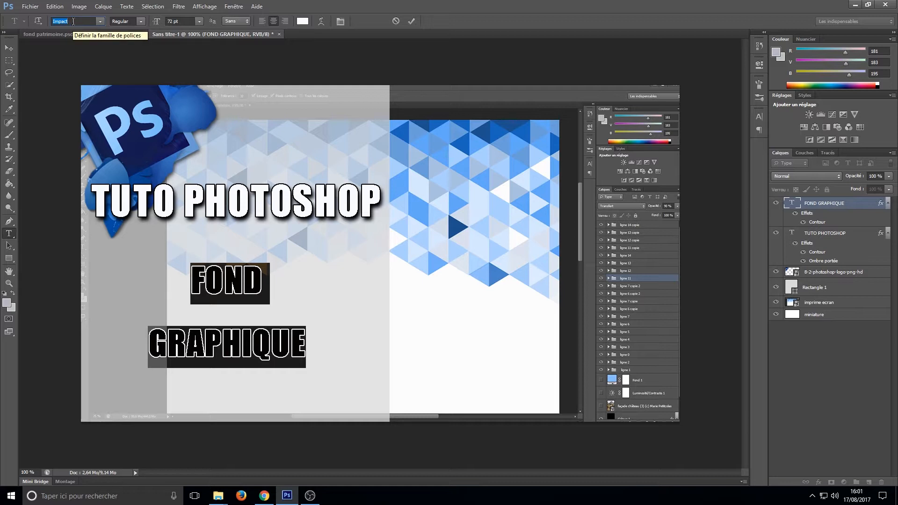
{"action": "key", "text": "Down"}
{"action": "key", "text": "Down"}
{"action": "key", "text": "Down"}
{"action": "key", "text": "Up"}
{"action": "key", "text": "Up"}
{"action": "key", "text": "Up"}
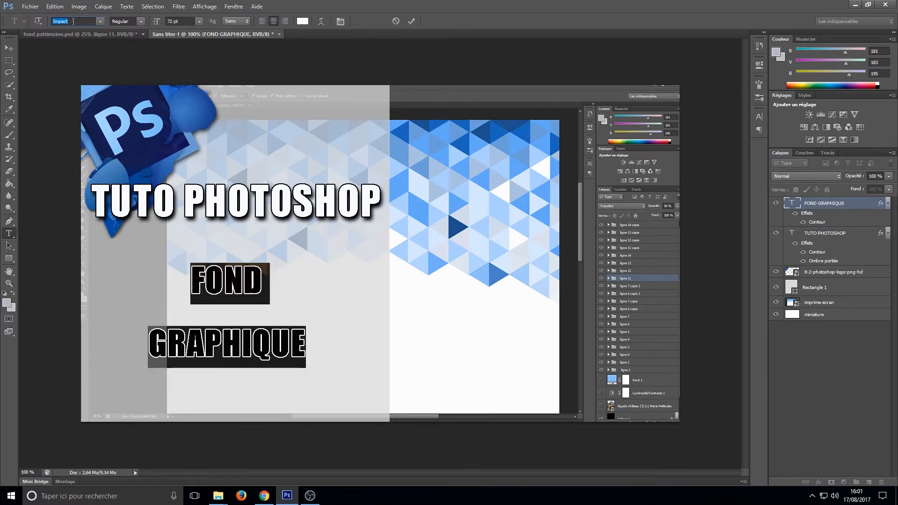
{"action": "key", "text": "Down"}
{"action": "key", "text": "Down"}
{"action": "key", "text": "Up"}
{"action": "key", "text": "Up"}
{"action": "key", "text": "Down"}
{"action": "key", "text": "Down"}
{"action": "key", "text": "Up"}
{"action": "key", "text": "Up"}
Try a horizontal Arc text warp on the FOND GRAPHIQUE text and cancel it
{"action": "left_click", "coordinate": [321, 21]}
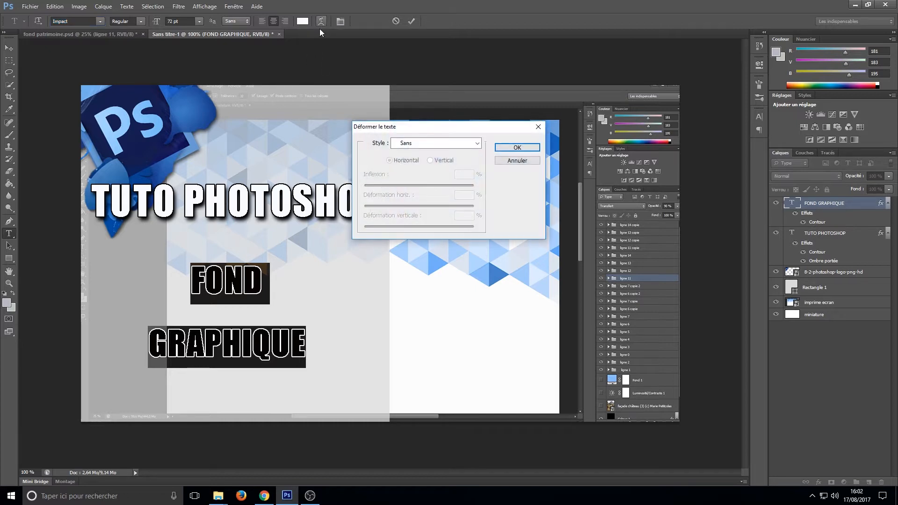
{"action": "left_click", "coordinate": [477, 143]}
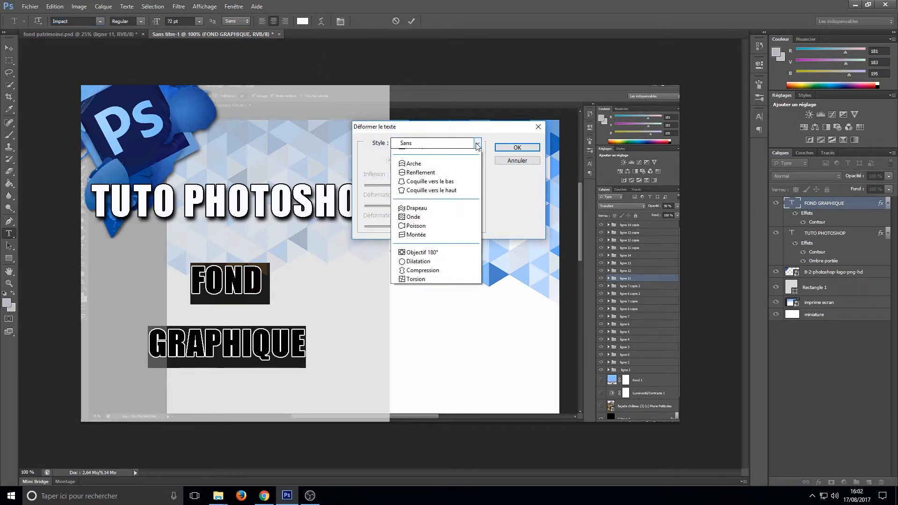
{"action": "left_click", "coordinate": [419, 171]}
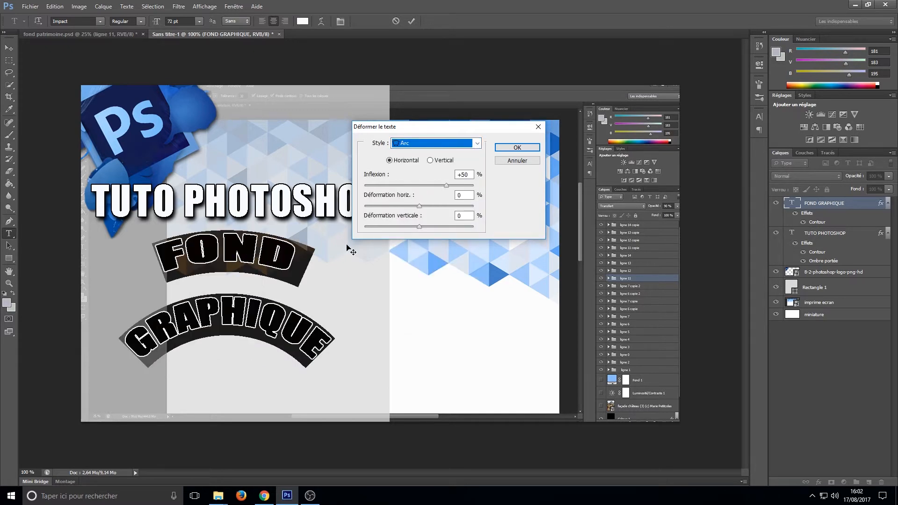
{"action": "left_click", "coordinate": [523, 161]}
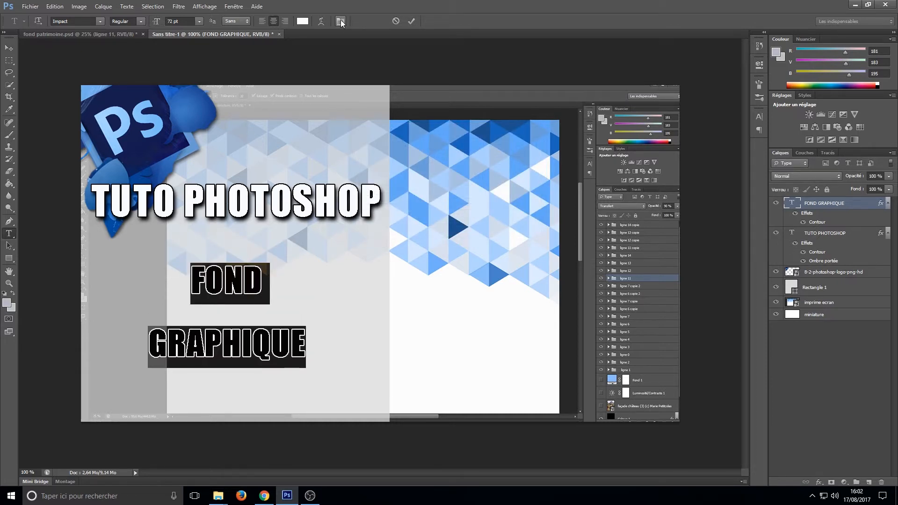
Set the line spacing of the FOND GRAPHIQUE text to 80 pt and commit the text edit
{"action": "left_click", "coordinate": [341, 22]}
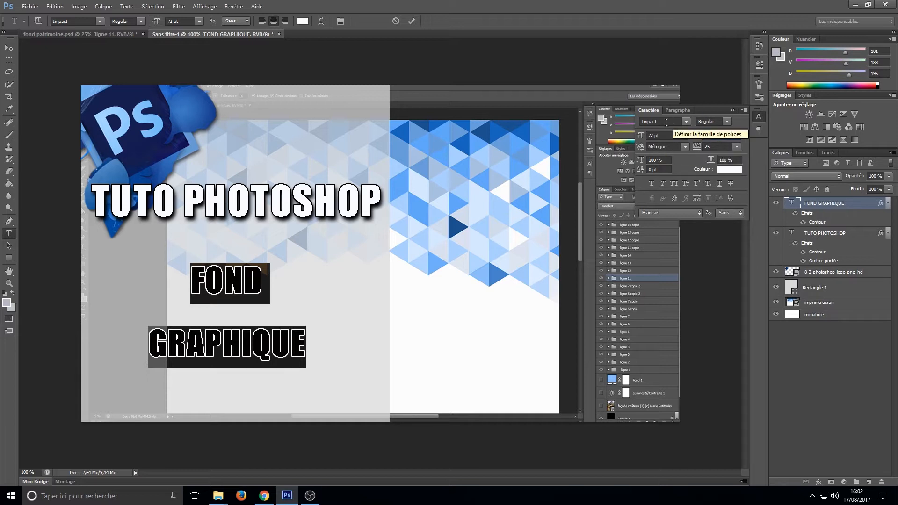
{"action": "left_click", "coordinate": [697, 137]}
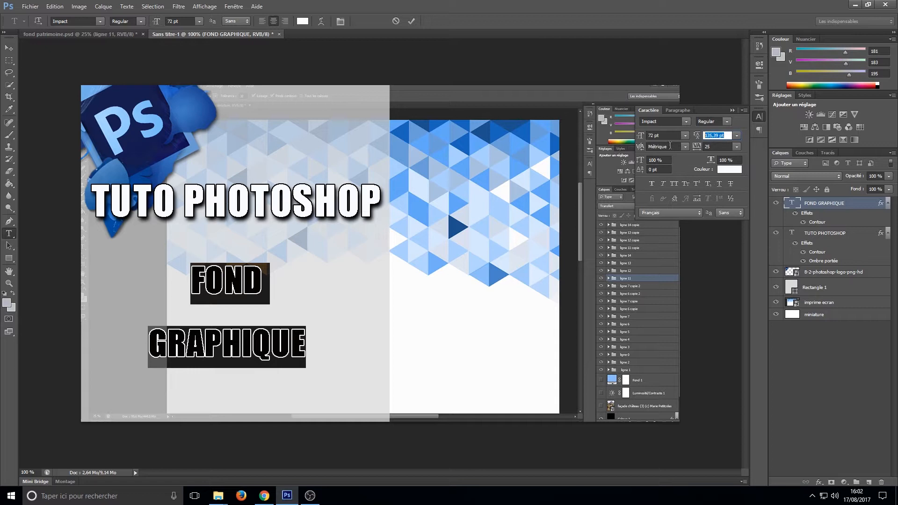
{"action": "type", "text": "10"}
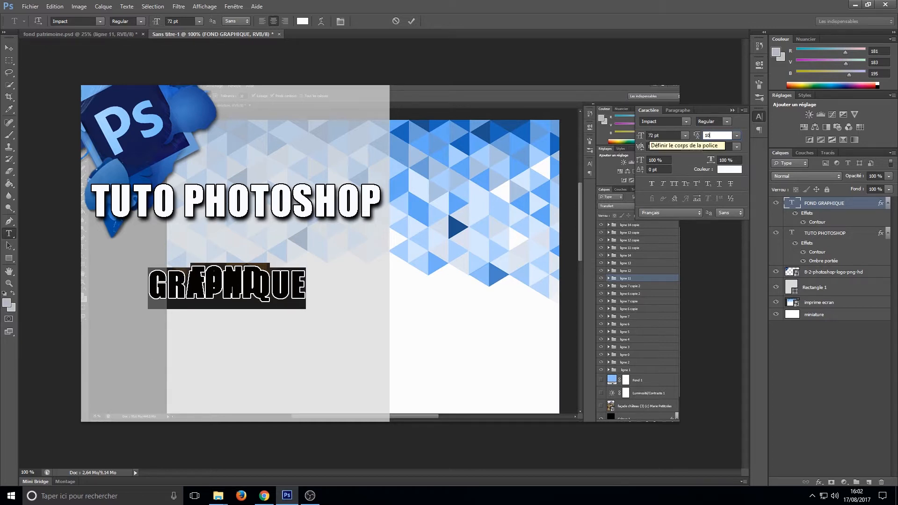
{"action": "type", "text": "0"}
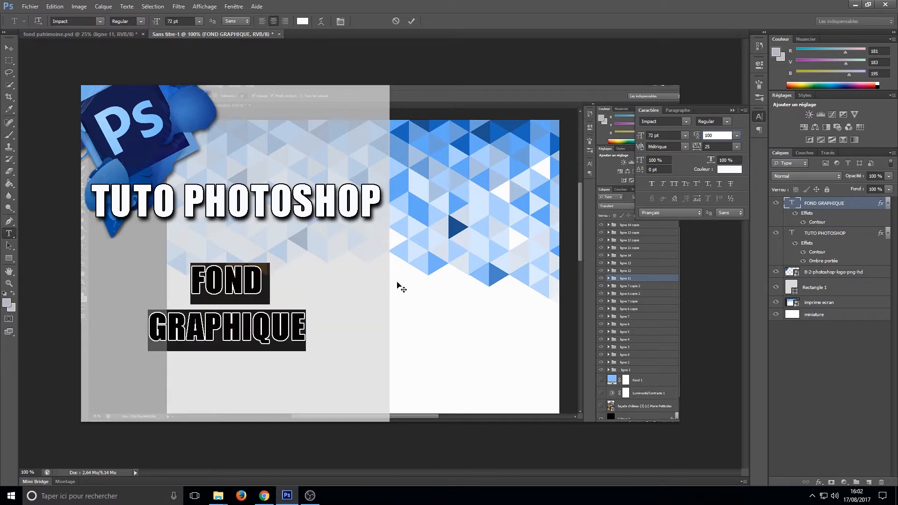
{"action": "key", "text": "BackSpace"}
{"action": "key", "text": "BackSpace"}
{"action": "key", "text": "BackSpace"}
{"action": "type", "text": "80"}
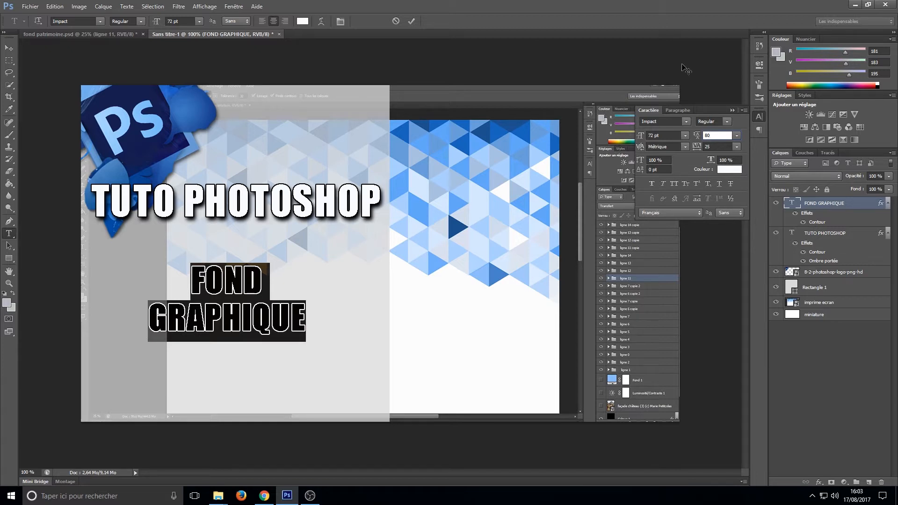
{"action": "left_click", "coordinate": [304, 320]}
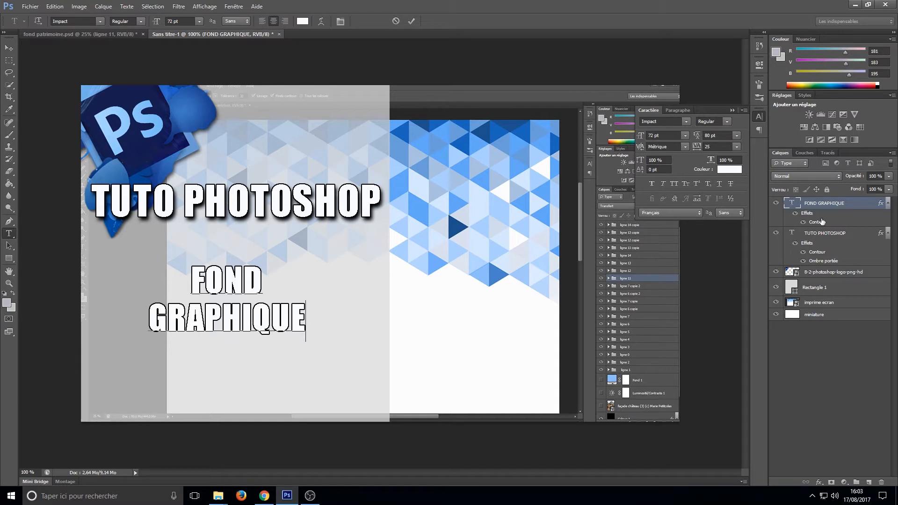
{"action": "left_click", "coordinate": [857, 236]}
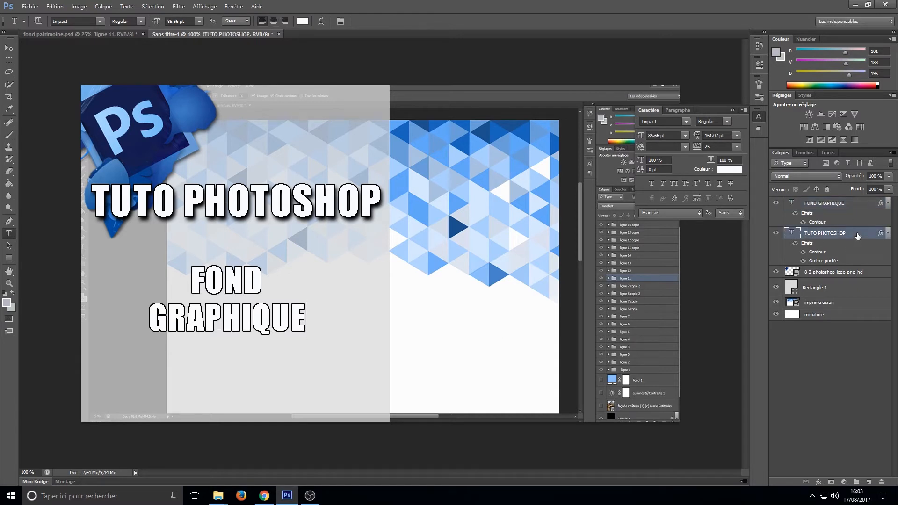
Scale the FOND GRAPHIQUE text to about 174%, centre it in the grey panel below the title and apply the transformation
{"action": "left_click", "coordinate": [858, 207]}
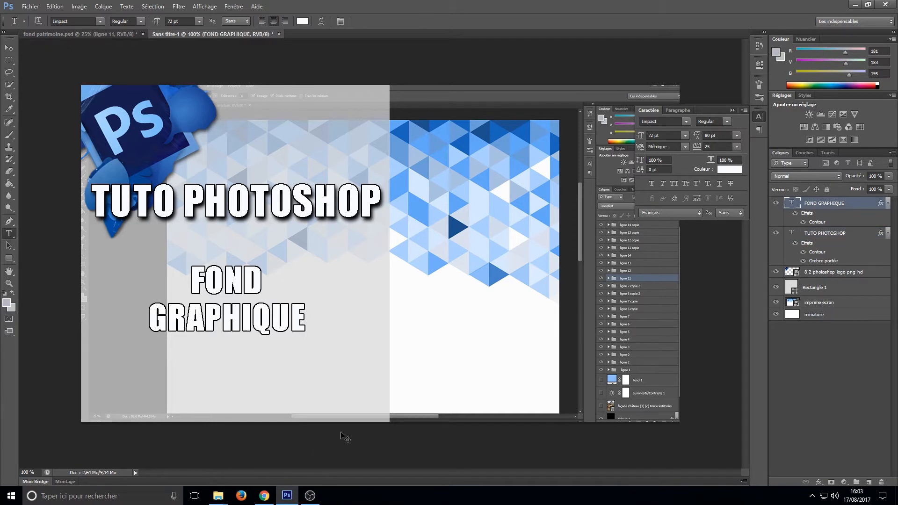
{"action": "key", "text": "ctrl+t"}
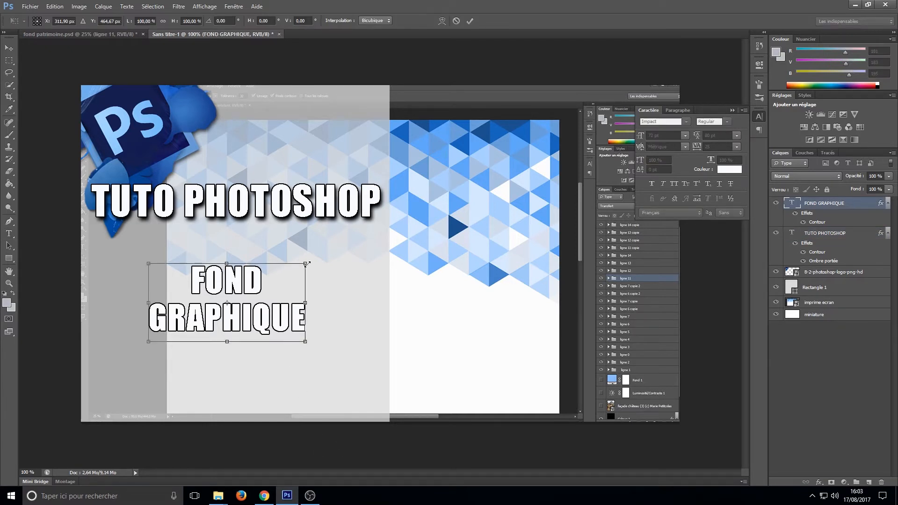
{"action": "left_click_drag", "start_coordinate": [306, 264], "coordinate": [414, 187]}
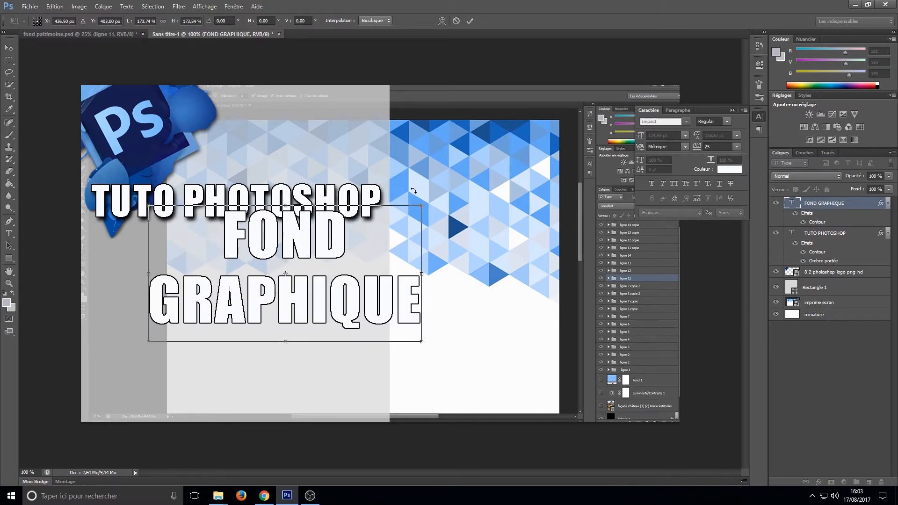
{"action": "left_click_drag", "start_coordinate": [356, 267], "coordinate": [307, 314]}
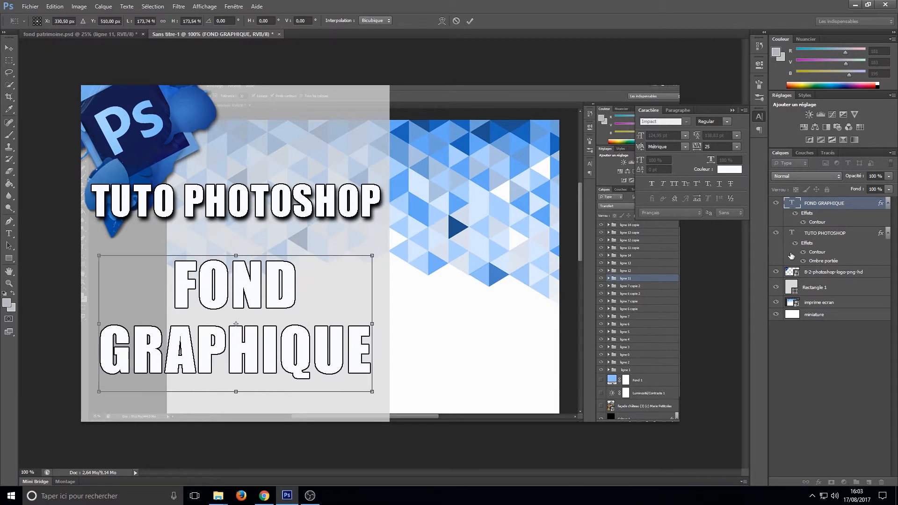
{"action": "key", "text": "Return"}
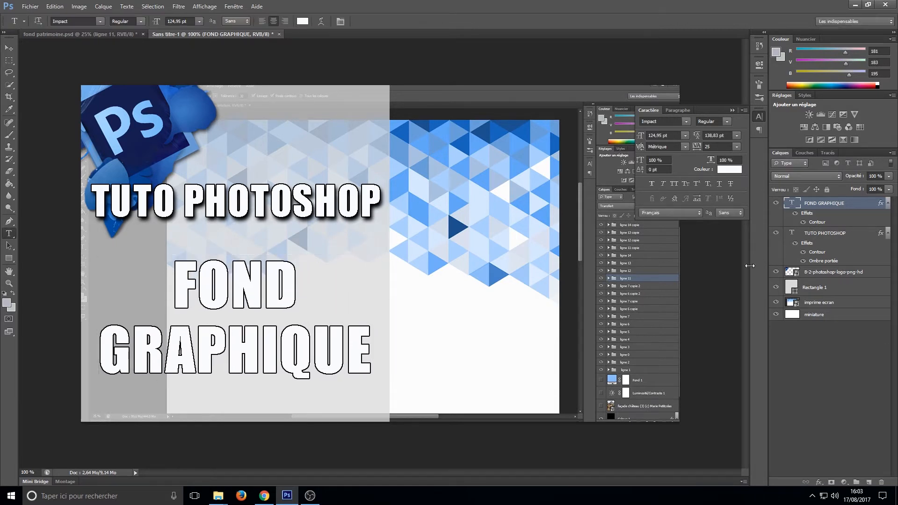
Add a drop shadow to the FOND GRAPHIQUE text with 10 px distance, 9 px size and 100% opacity
{"action": "double_click", "coordinate": [859, 205]}
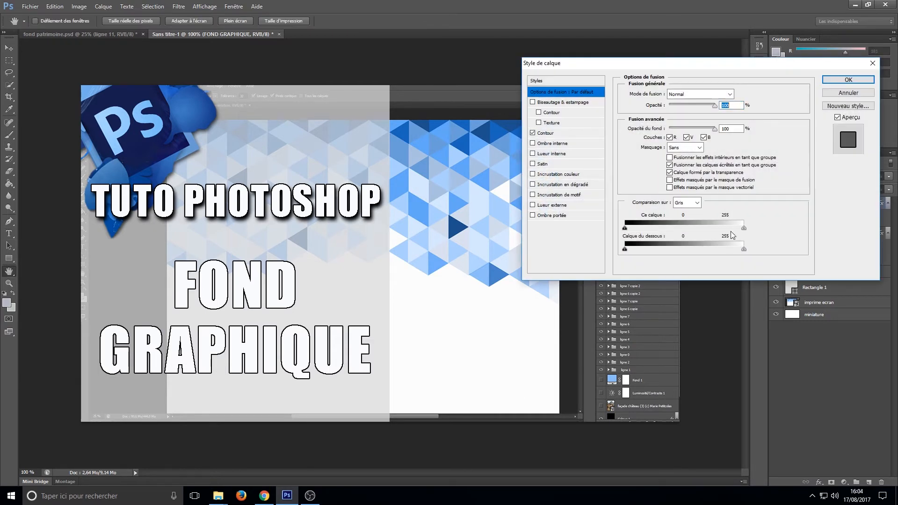
{"action": "left_click", "coordinate": [550, 216]}
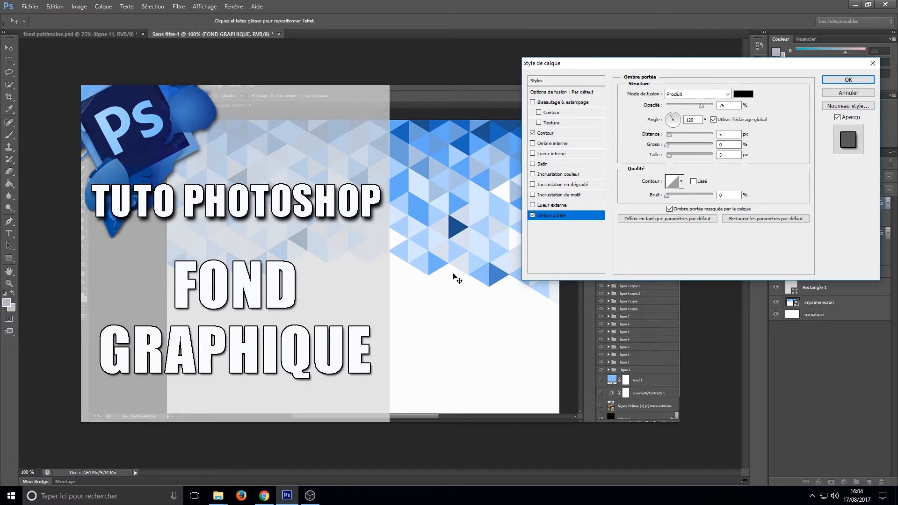
{"action": "left_click", "coordinate": [669, 136]}
{"action": "left_click_drag", "start_coordinate": [669, 136], "coordinate": [671, 156]}
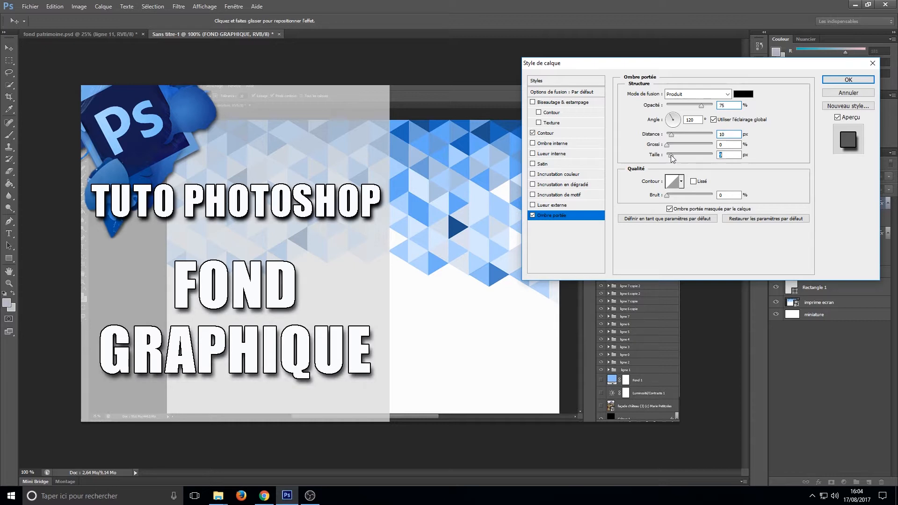
{"action": "left_click_drag", "start_coordinate": [702, 106], "coordinate": [723, 109]}
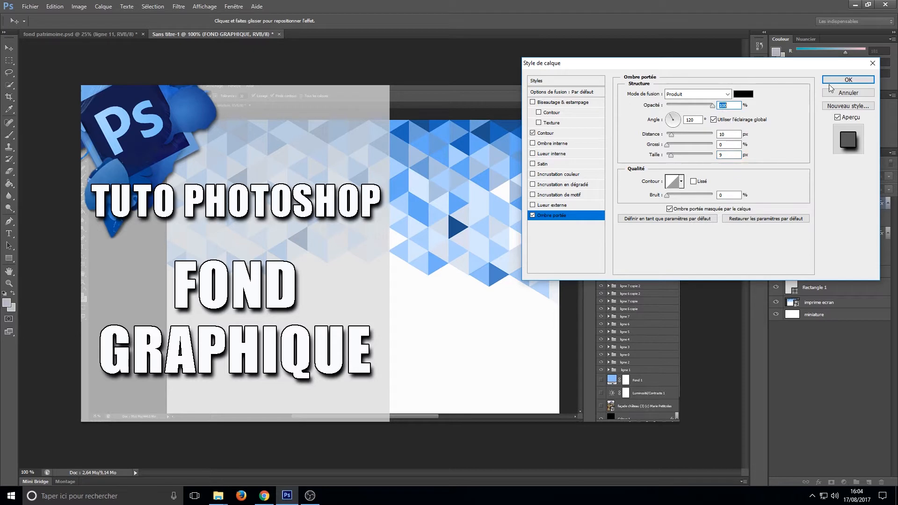
Set the outline size of the FOND GRAPHIQUE text to 3 px and apply the layer style
{"action": "left_click", "coordinate": [545, 132]}
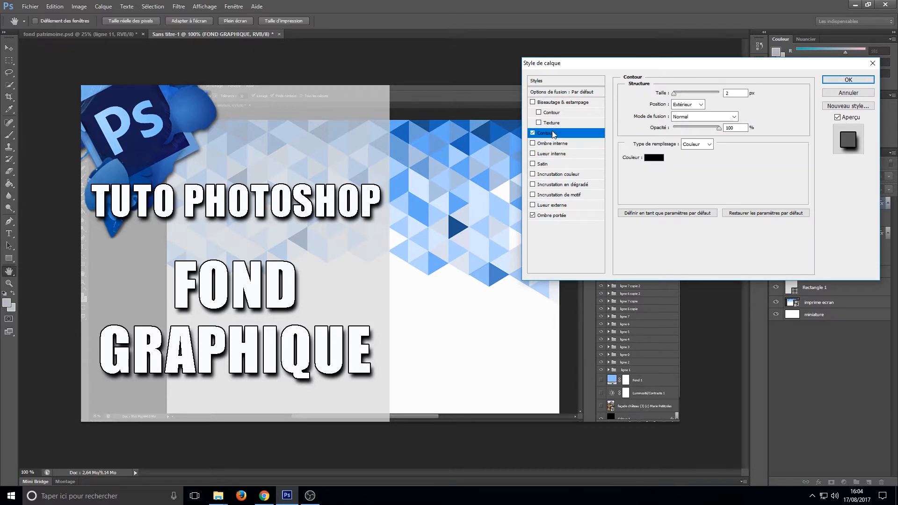
{"action": "double_click", "coordinate": [741, 91]}
{"action": "type", "text": "3"}
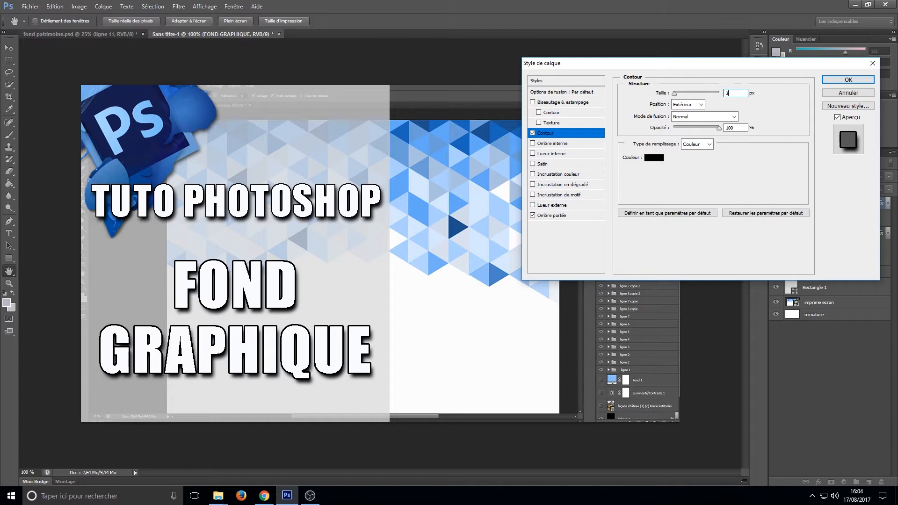
{"action": "type", "text": "4"}
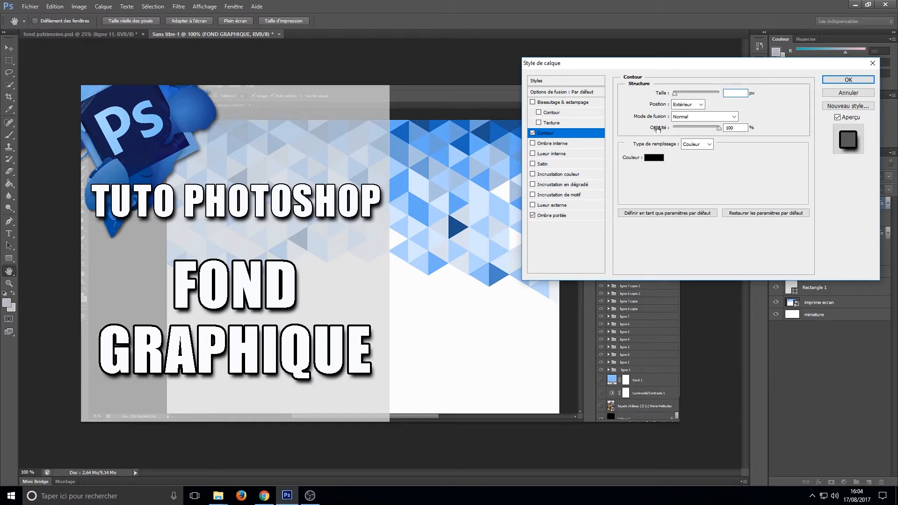
{"action": "type", "text": "3"}
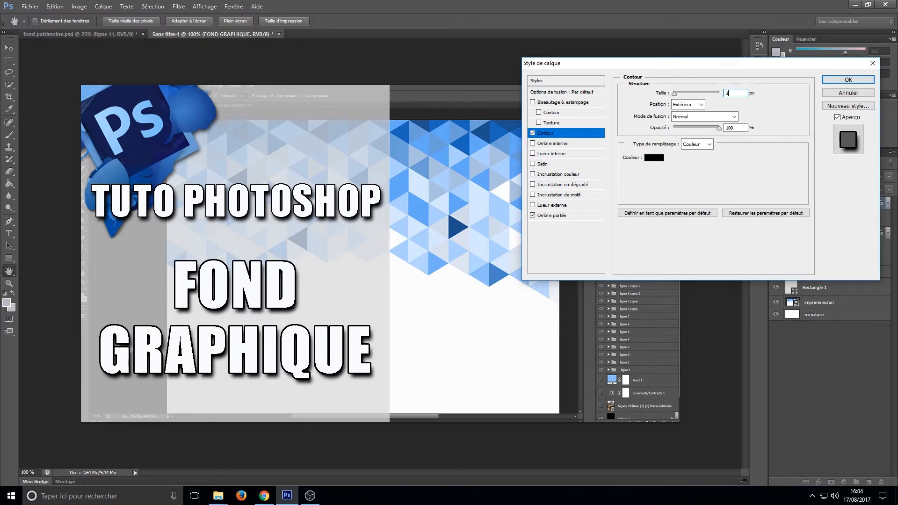
{"action": "left_click", "coordinate": [845, 80]}
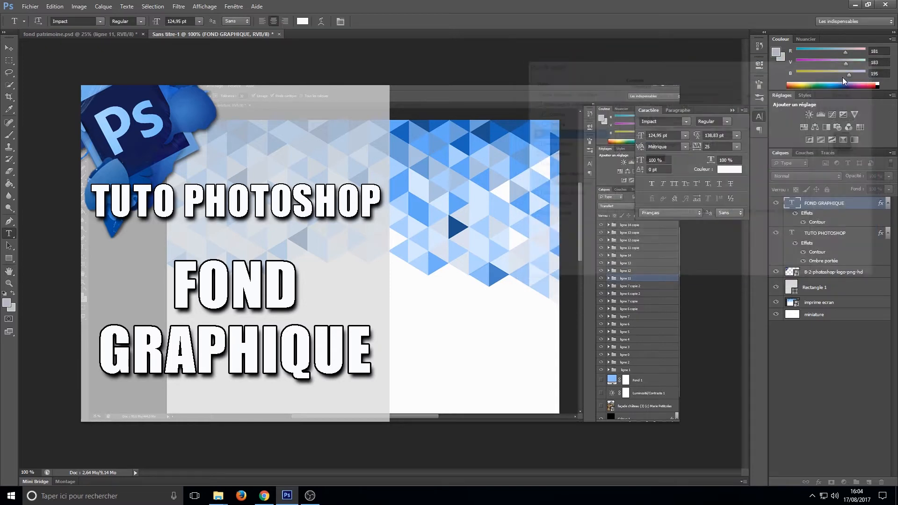
Set the outline size of the TUTO PHOTOSHOP text to 3 px, apply the style and collapse the character settings
{"action": "double_click", "coordinate": [855, 245]}
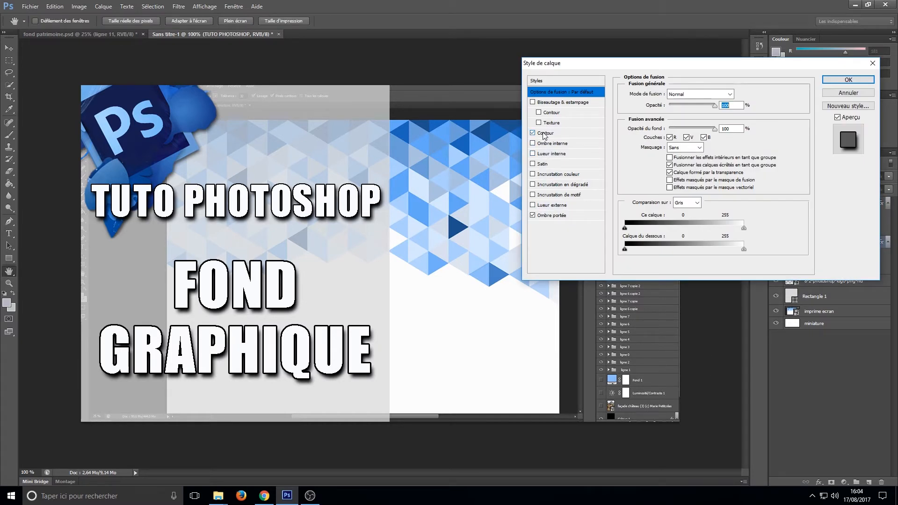
{"action": "left_click", "coordinate": [544, 133]}
{"action": "double_click", "coordinate": [732, 93]}
{"action": "type", "text": "2"}
{"action": "key", "text": "BackSpace"}
{"action": "type", "text": "3"}
{"action": "left_click", "coordinate": [848, 80]}
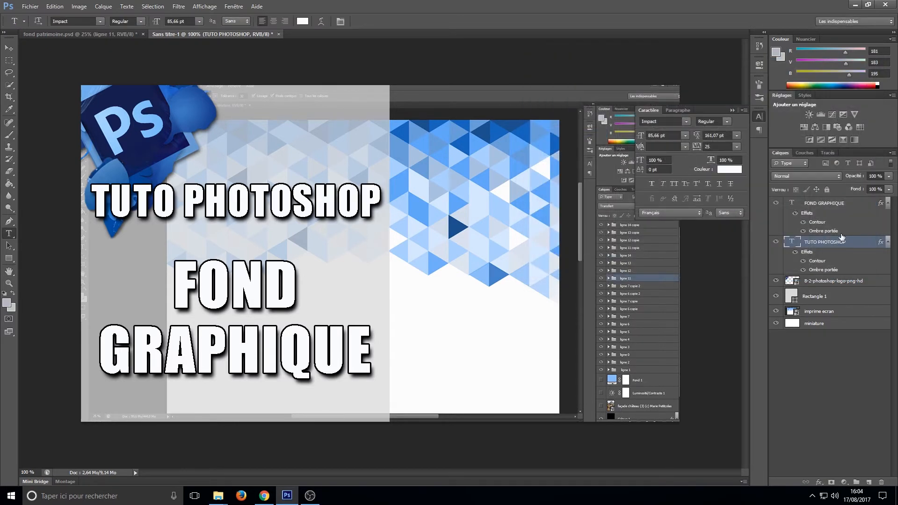
{"action": "left_click", "coordinate": [852, 400]}
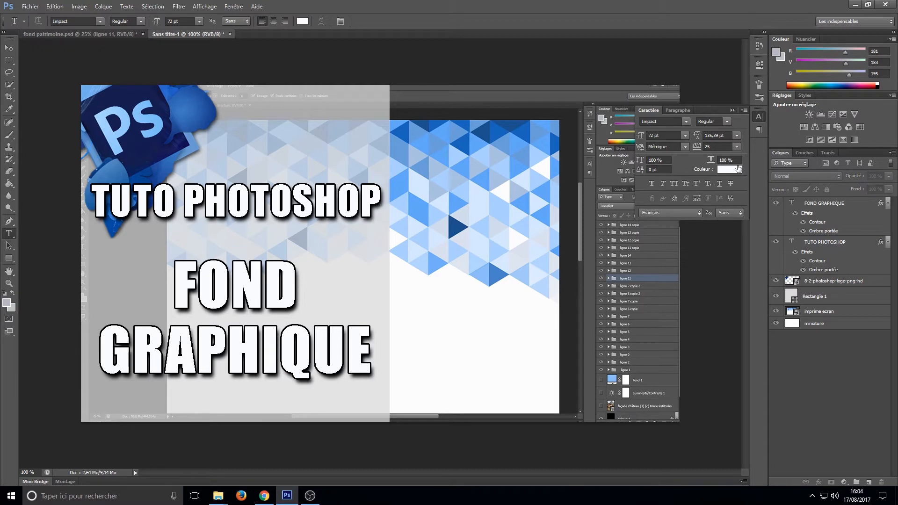
{"action": "left_click", "coordinate": [732, 110]}
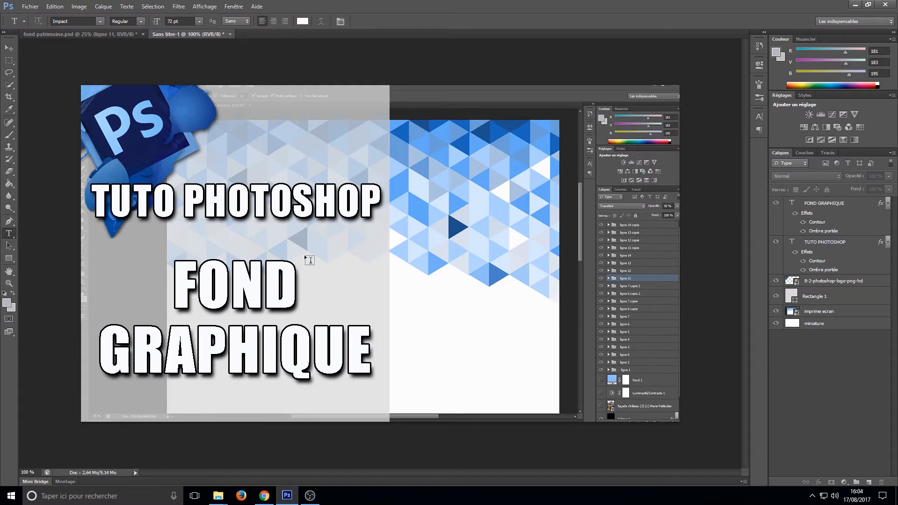
Try full and zero opacity on the Rectangle 1 panel and settle on 69%
{"action": "left_click", "coordinate": [836, 299]}
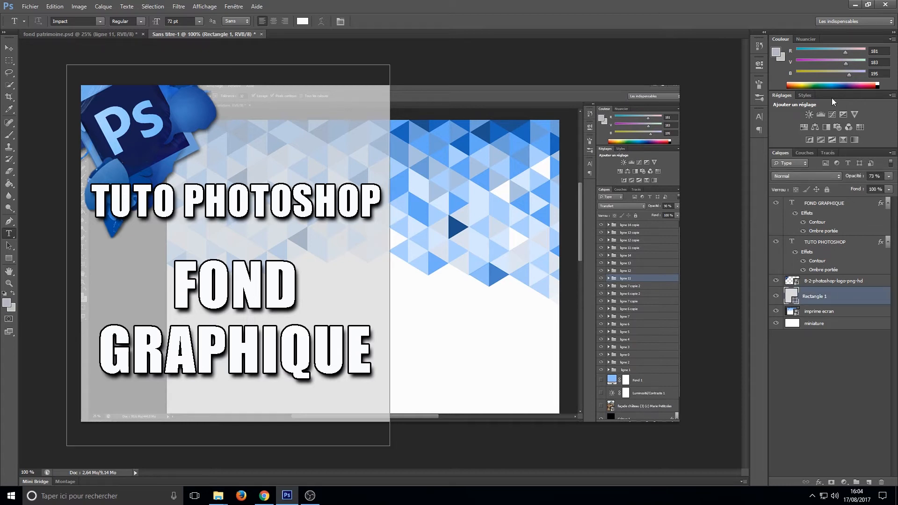
{"action": "left_click", "coordinate": [888, 177]}
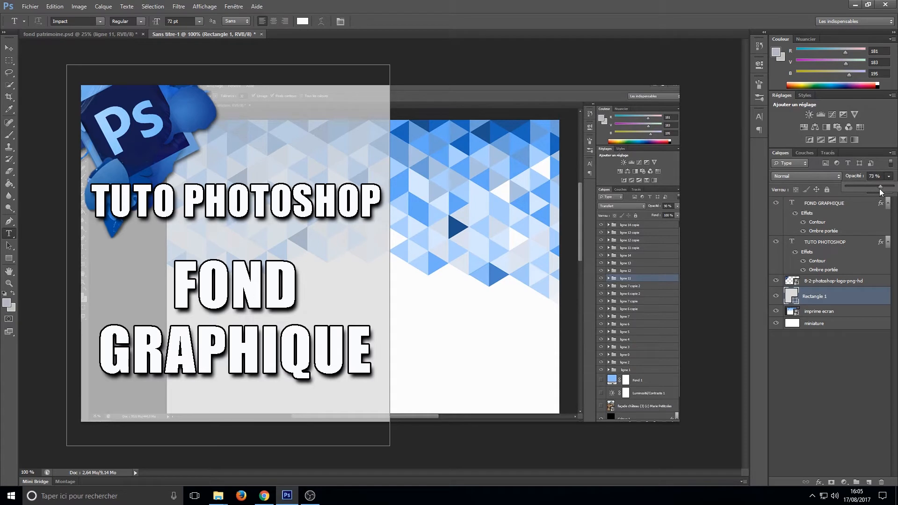
{"action": "left_click_drag", "start_coordinate": [882, 190], "coordinate": [894, 186]}
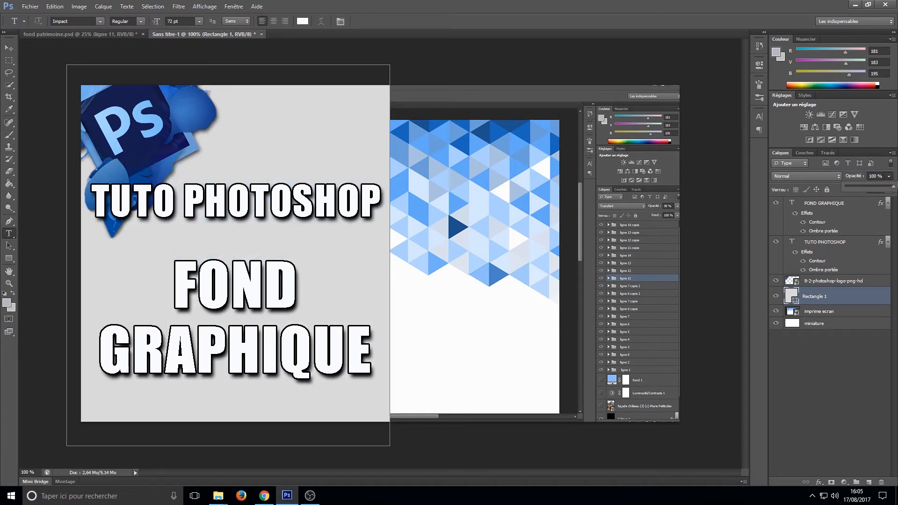
{"action": "left_click_drag", "start_coordinate": [893, 188], "coordinate": [810, 200]}
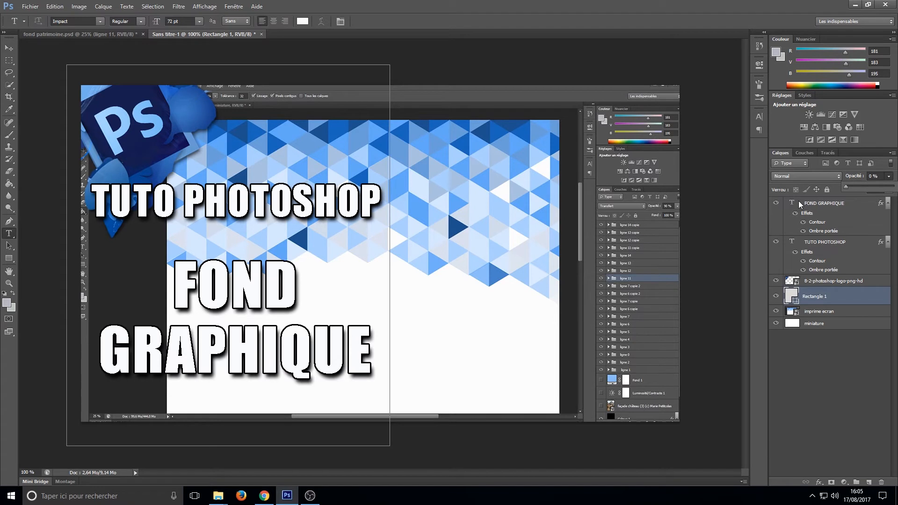
{"action": "left_click_drag", "start_coordinate": [862, 187], "coordinate": [880, 196]}
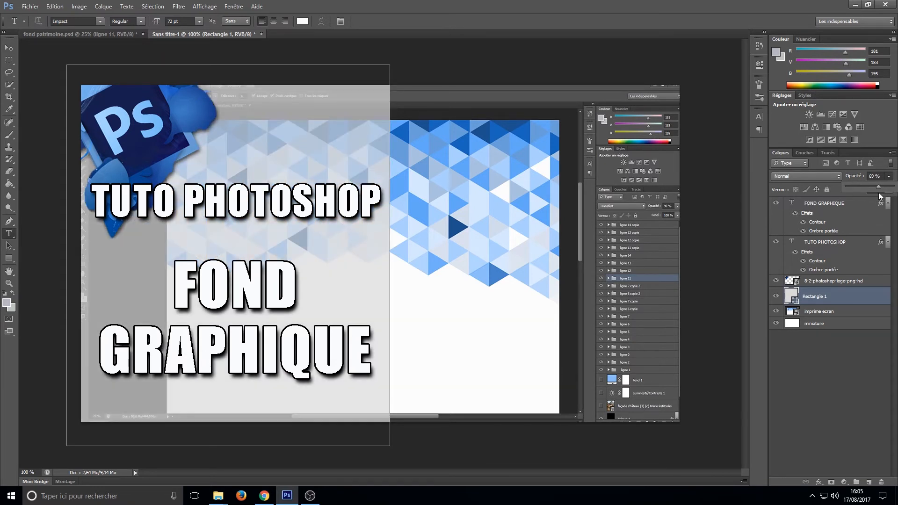
{"action": "left_click", "coordinate": [864, 312]}
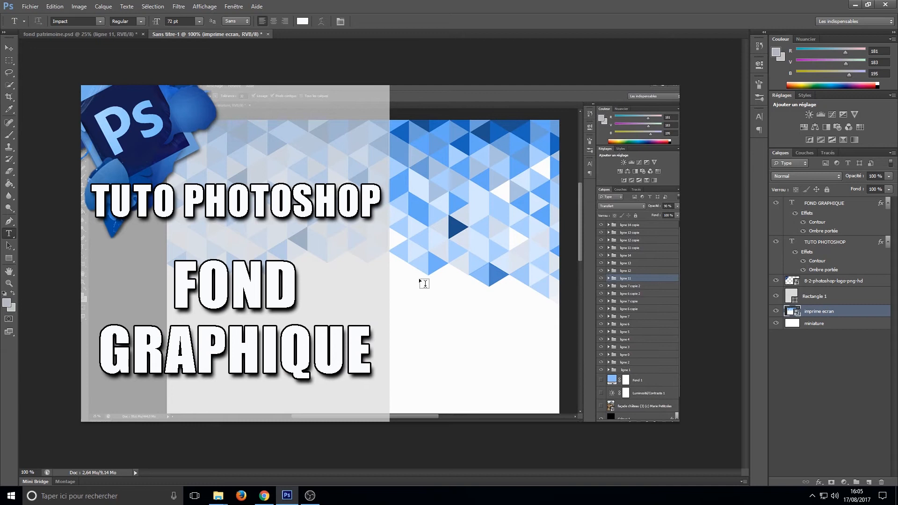
{"action": "left_click", "coordinate": [844, 327]}
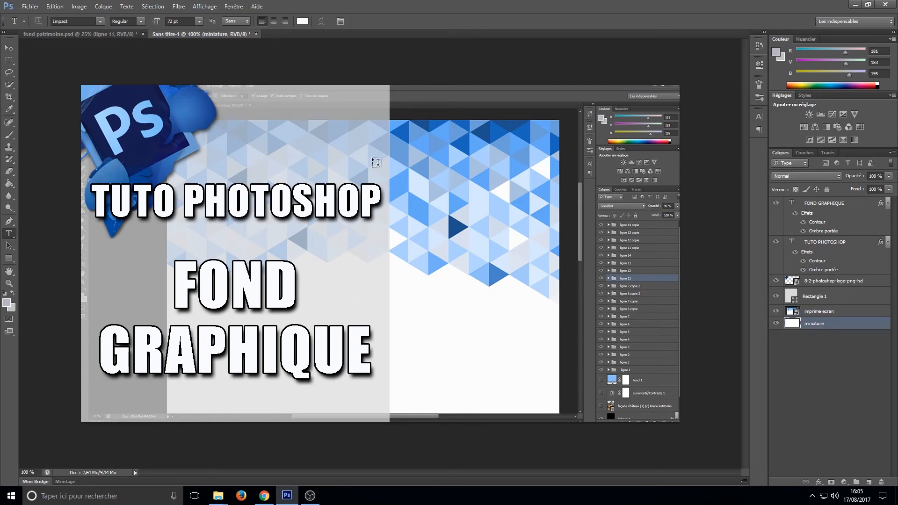
Prepare to save the thumbnail in the Images folder as a JPEG file named tuto miniature
{"action": "left_click", "coordinate": [30, 6]}
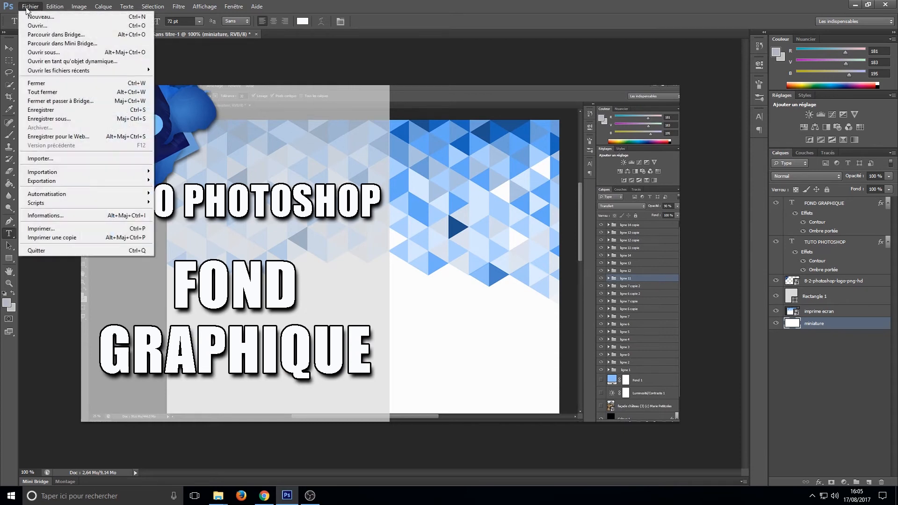
{"action": "left_click", "coordinate": [55, 117]}
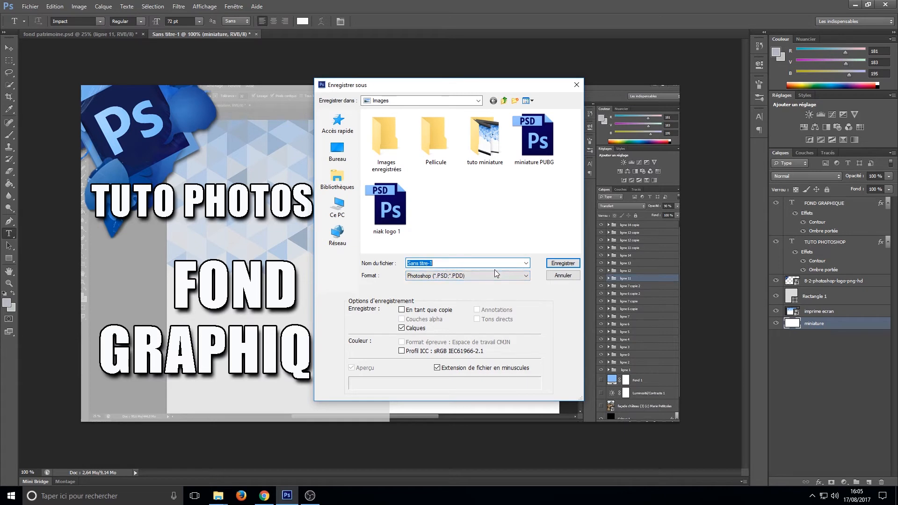
{"action": "left_click", "coordinate": [527, 278]}
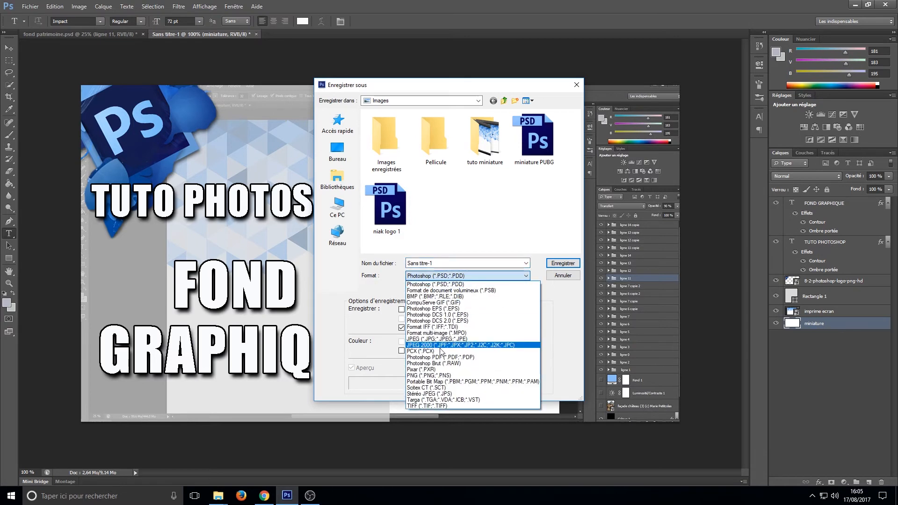
{"action": "left_click", "coordinate": [450, 337]}
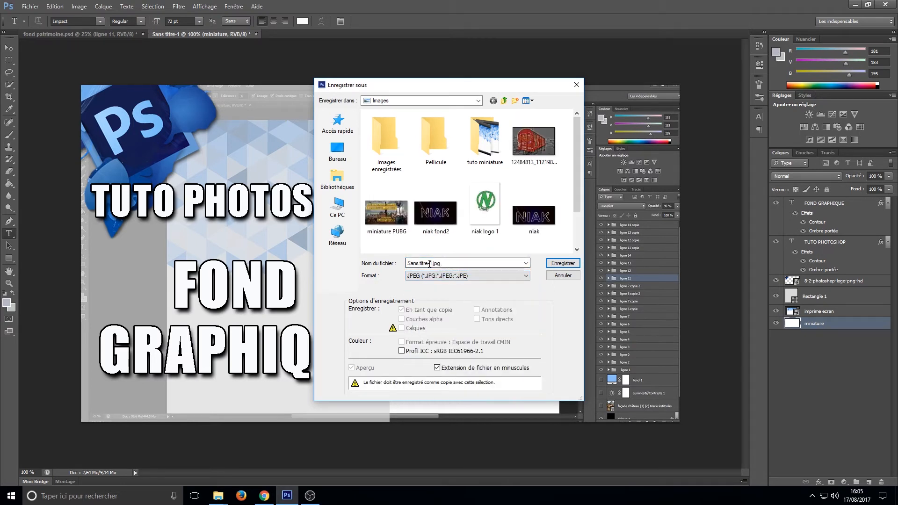
{"action": "left_click", "coordinate": [408, 263]}
{"action": "left_click", "coordinate": [429, 262]}
{"action": "left_click", "coordinate": [433, 262]}
{"action": "left_click_drag", "start_coordinate": [433, 263], "coordinate": [394, 266]}
{"action": "type", "text": "tuto miniature"}
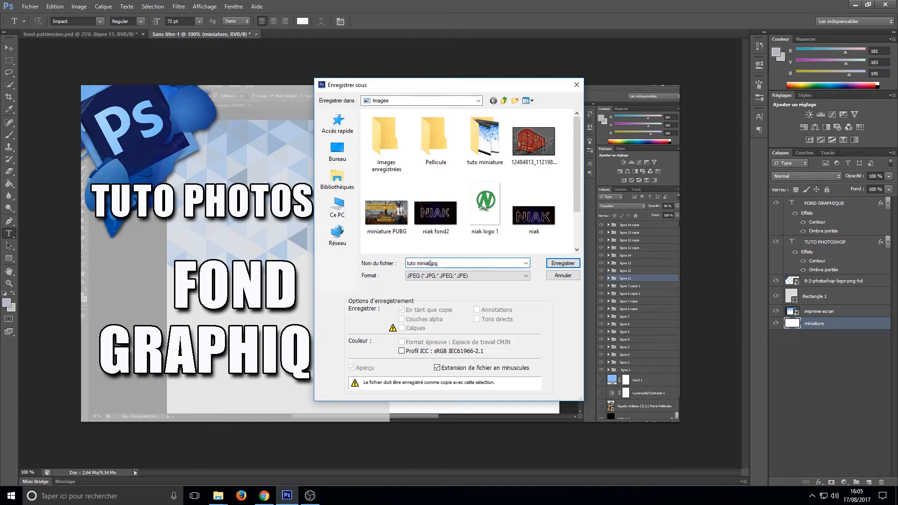
Save the JPEG file with the quality raised to the maximum
{"action": "left_click", "coordinate": [563, 263]}
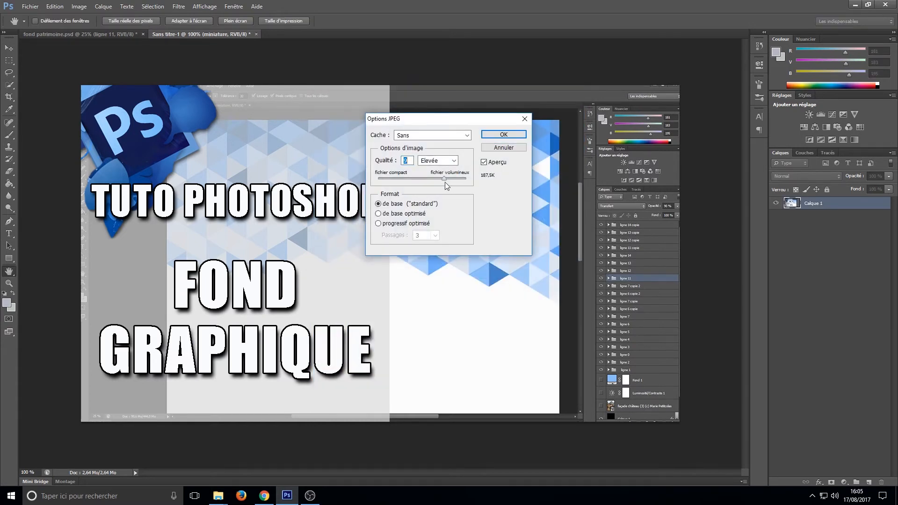
{"action": "left_click_drag", "start_coordinate": [445, 179], "coordinate": [467, 179]}
{"action": "left_click", "coordinate": [503, 134]}
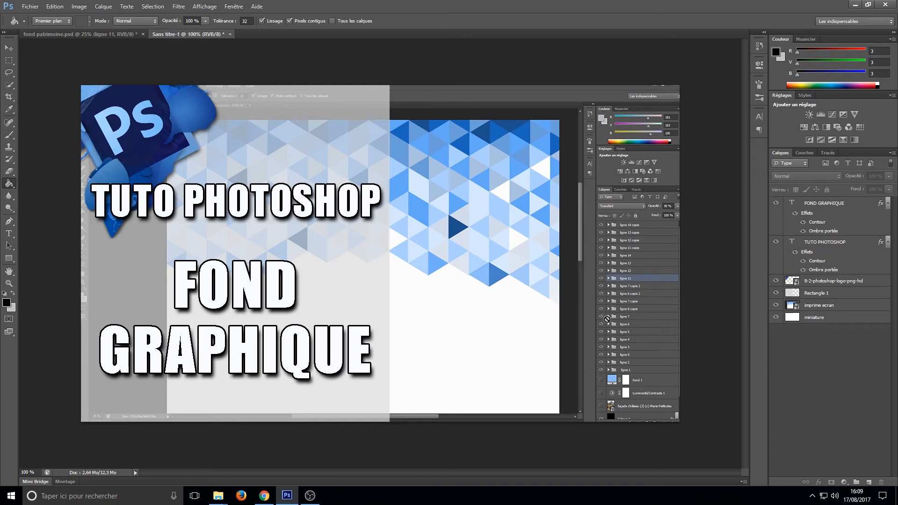
Fill the Rectangle 1 panel behind the texts with dark grey #272728 using the Paint Bucket
{"action": "left_click", "coordinate": [11, 50]}
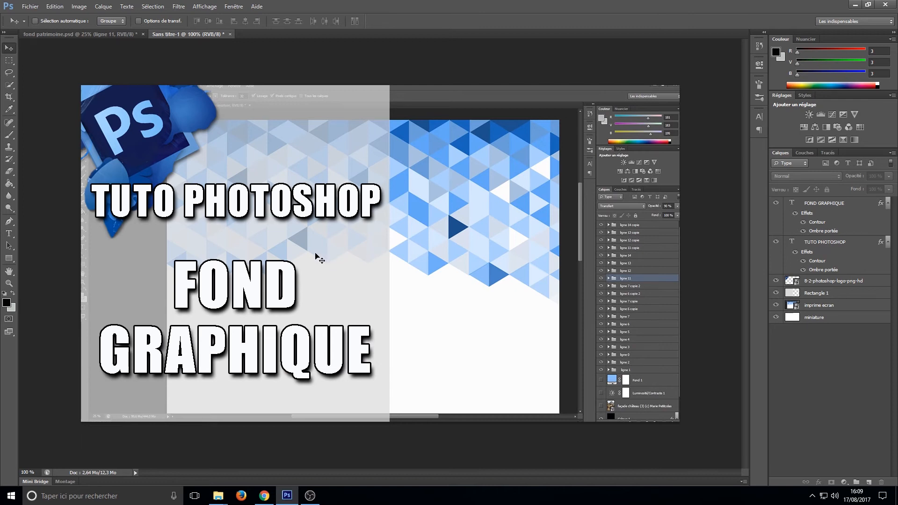
{"action": "left_click", "coordinate": [842, 304]}
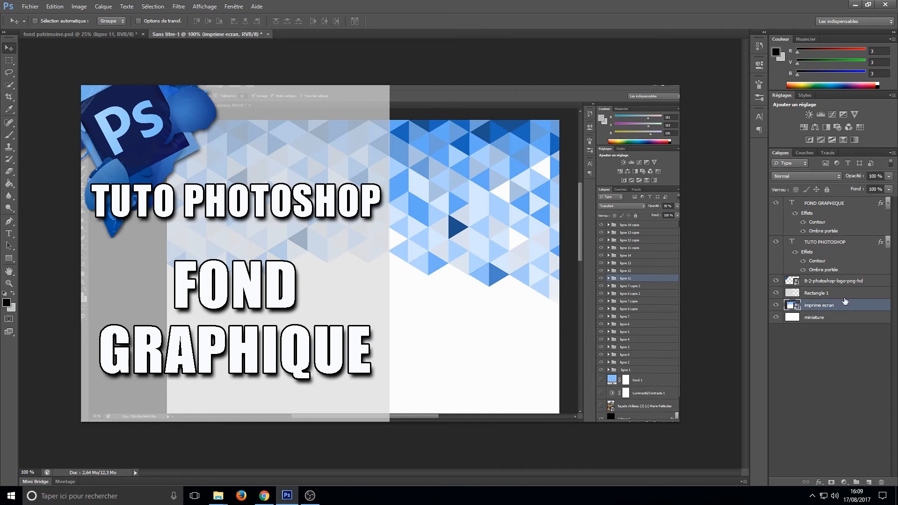
{"action": "left_click", "coordinate": [849, 295]}
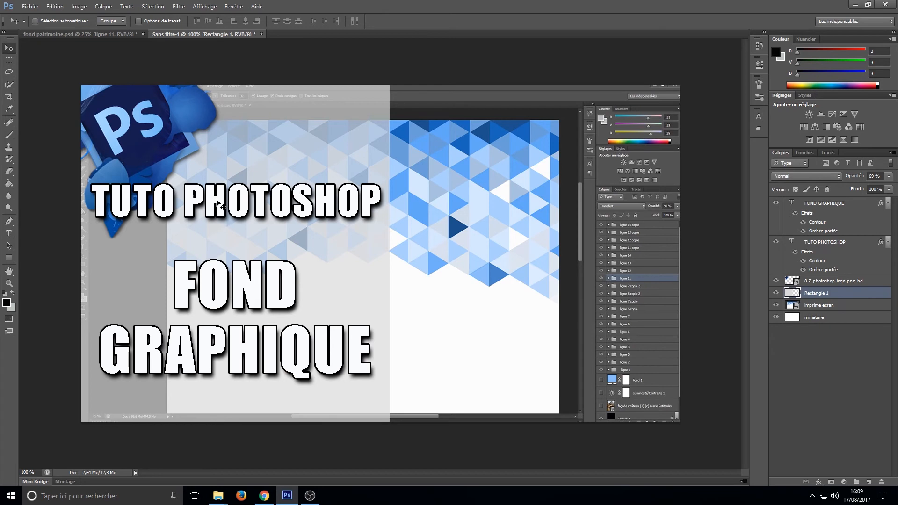
{"action": "left_click", "coordinate": [10, 184]}
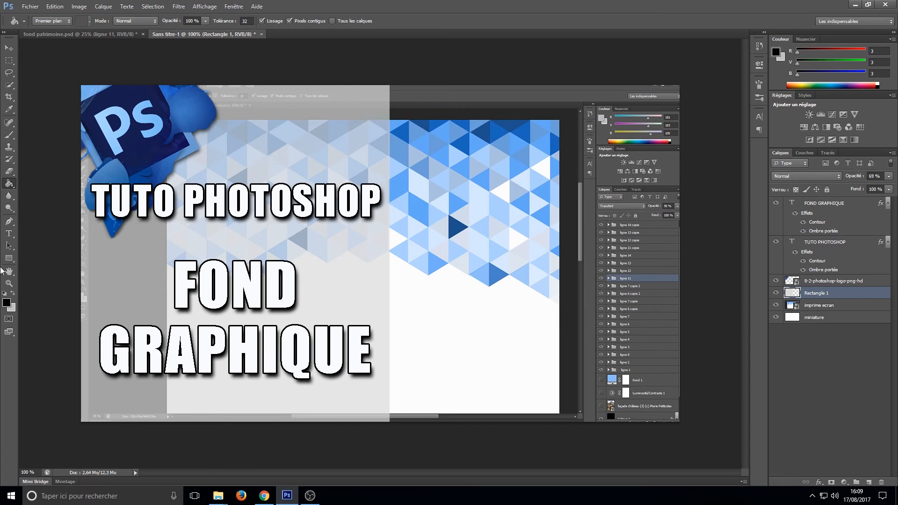
{"action": "left_click", "coordinate": [7, 303]}
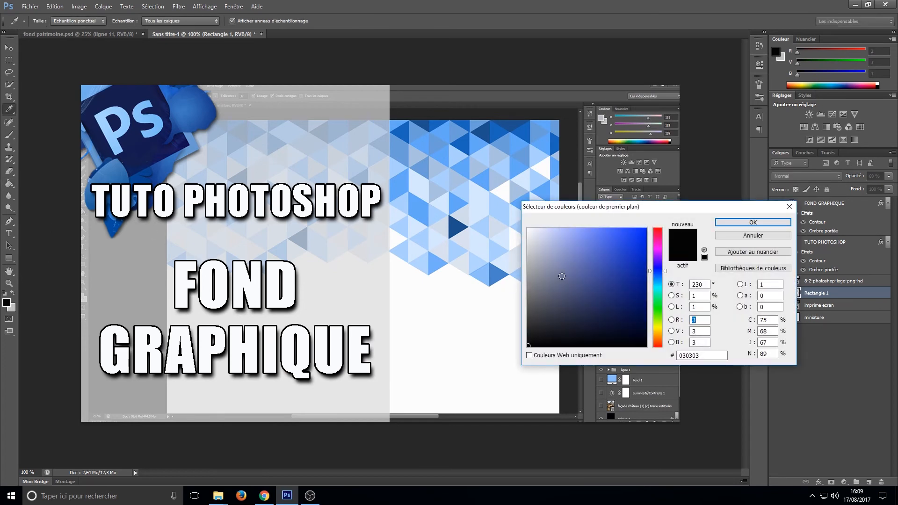
{"action": "left_click", "coordinate": [593, 262]}
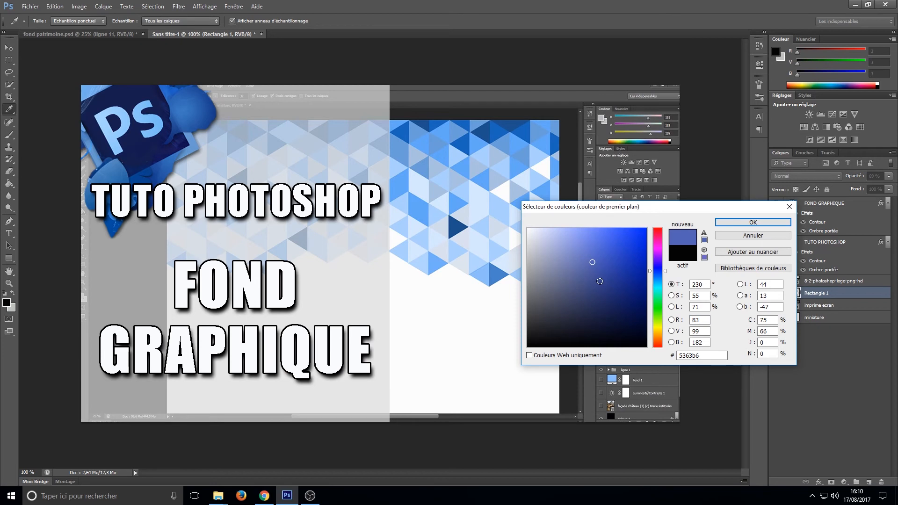
{"action": "left_click", "coordinate": [600, 281]}
{"action": "left_click_drag", "start_coordinate": [532, 296], "coordinate": [530, 329]}
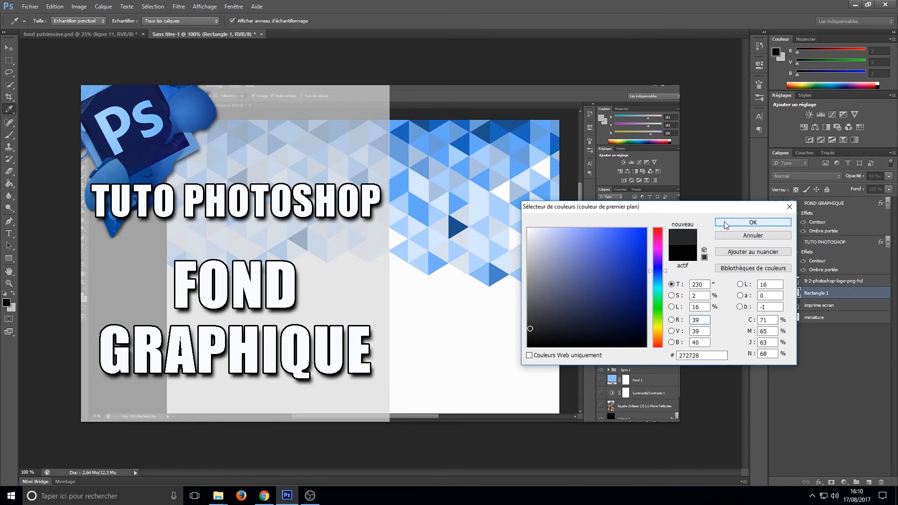
{"action": "left_click", "coordinate": [751, 223]}
{"action": "key", "text": "g"}
{"action": "left_click", "coordinate": [309, 135]}
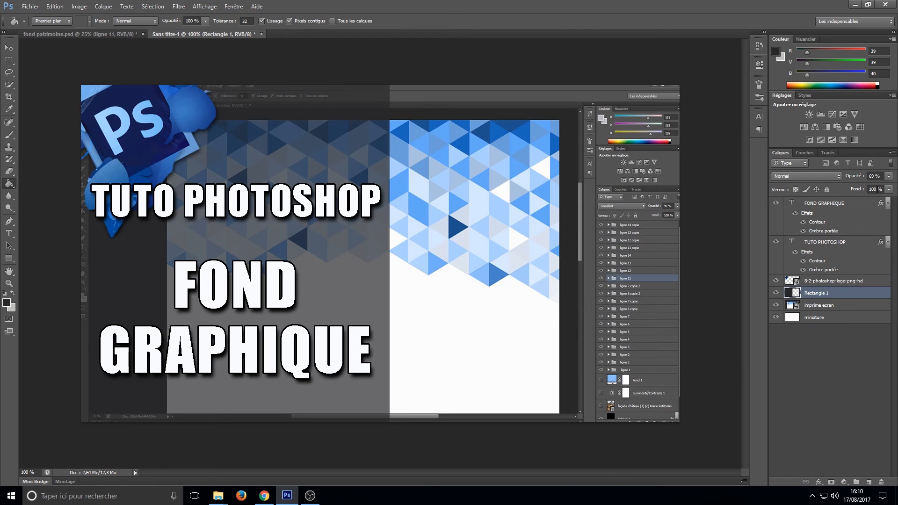
Raise the opacity of the Rectangle 1 panel to 90% and deselect the layer
{"action": "left_click", "coordinate": [888, 176]}
{"action": "left_click_drag", "start_coordinate": [879, 187], "coordinate": [890, 188]}
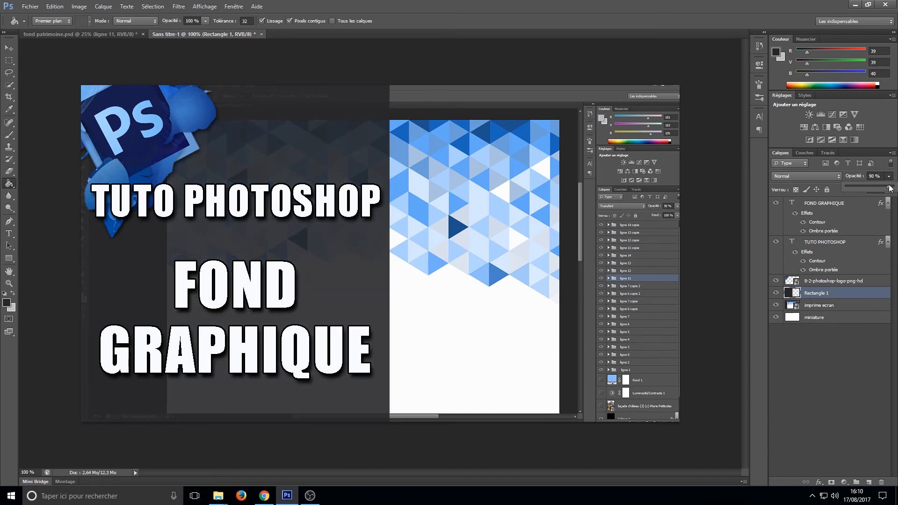
{"action": "left_click", "coordinate": [846, 438]}
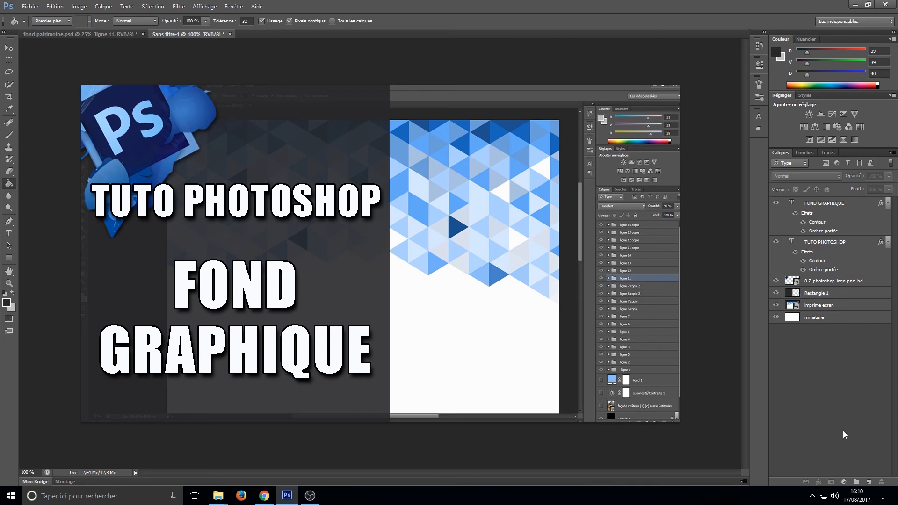
Set up saving a copy of the updated thumbnail in the Images folder in JPEG format under the name tuto miniature.jpg
{"action": "left_click", "coordinate": [30, 6]}
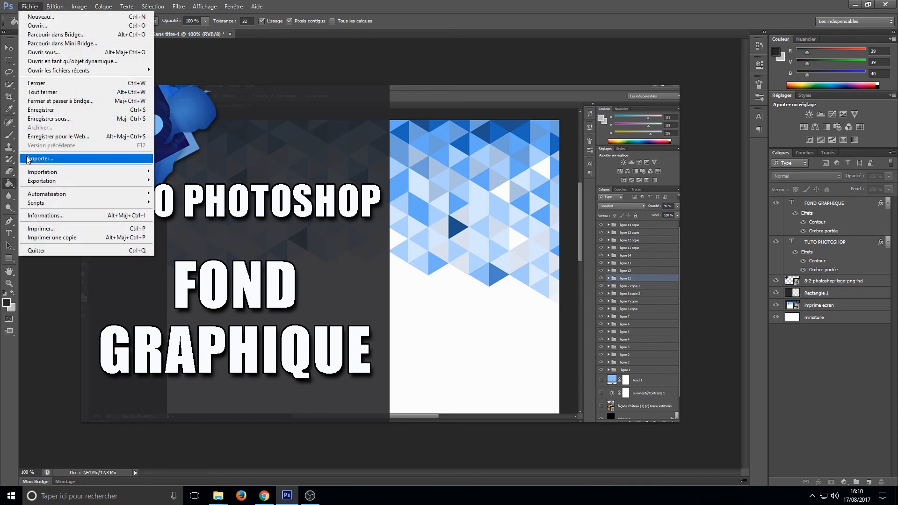
{"action": "left_click", "coordinate": [59, 119]}
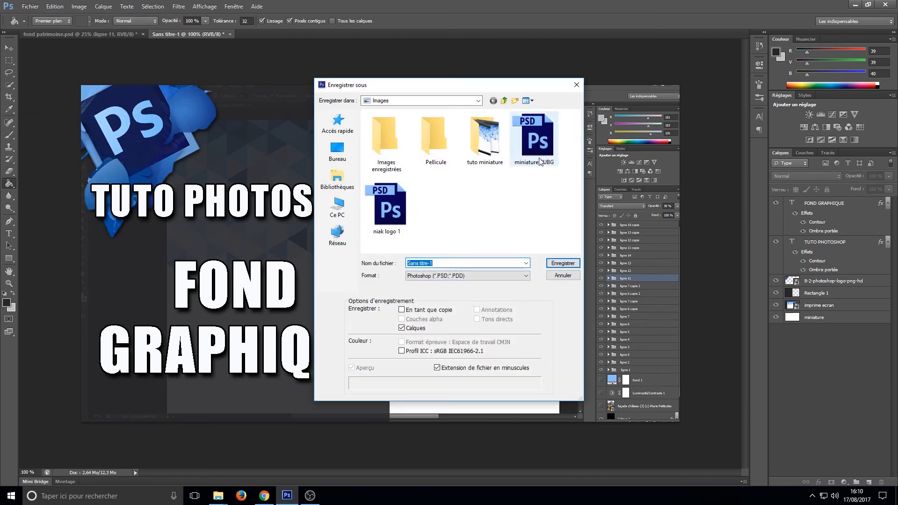
{"action": "double_click", "coordinate": [485, 140]}
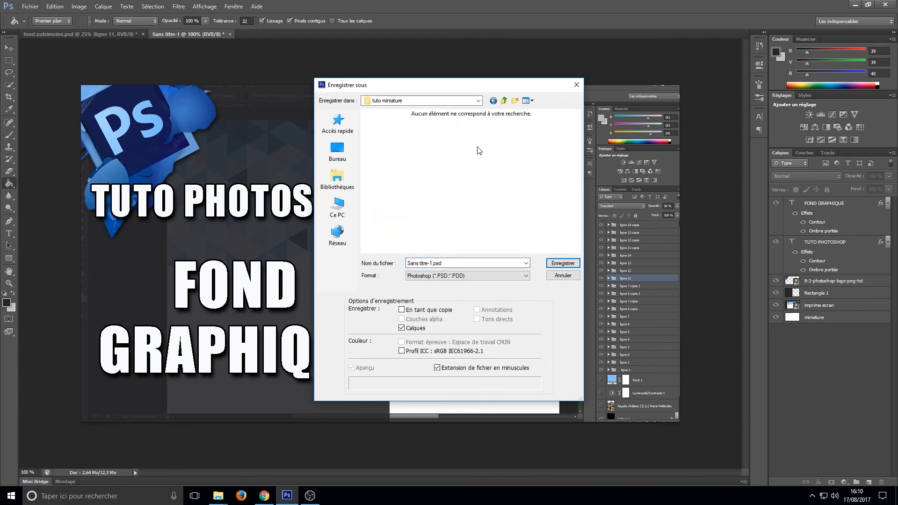
{"action": "left_click", "coordinate": [493, 101]}
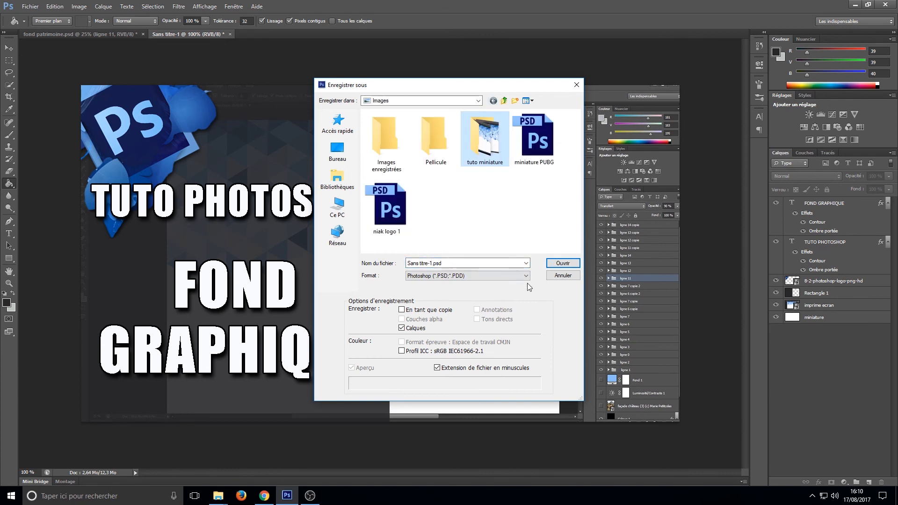
{"action": "left_click", "coordinate": [430, 263]}
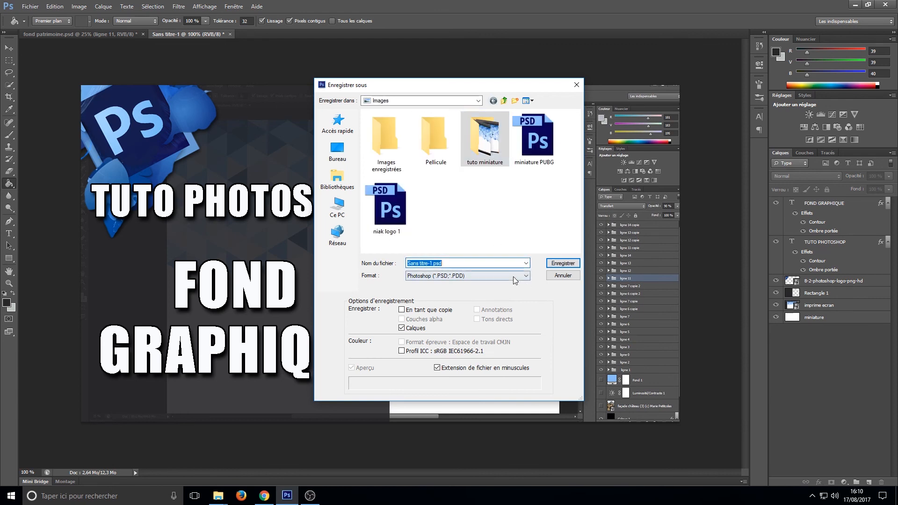
{"action": "left_click", "coordinate": [526, 276]}
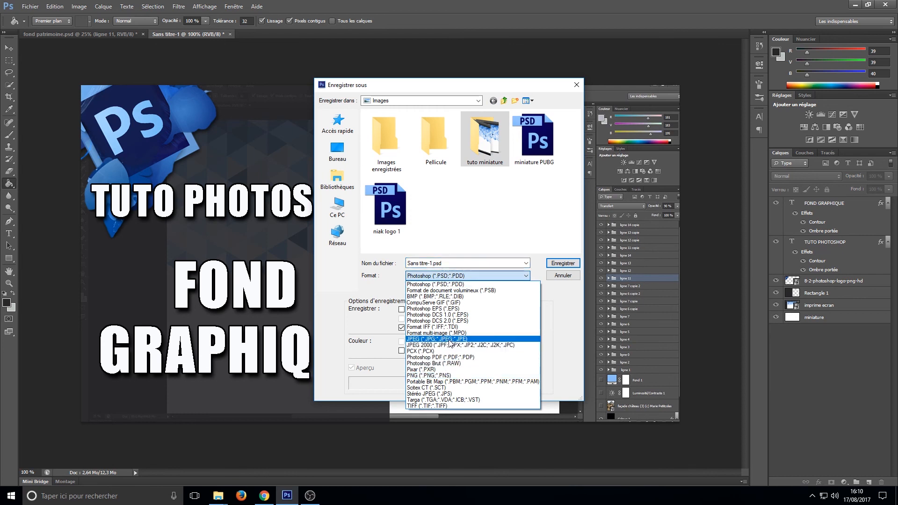
{"action": "left_click", "coordinate": [452, 346]}
{"action": "left_click", "coordinate": [417, 263]}
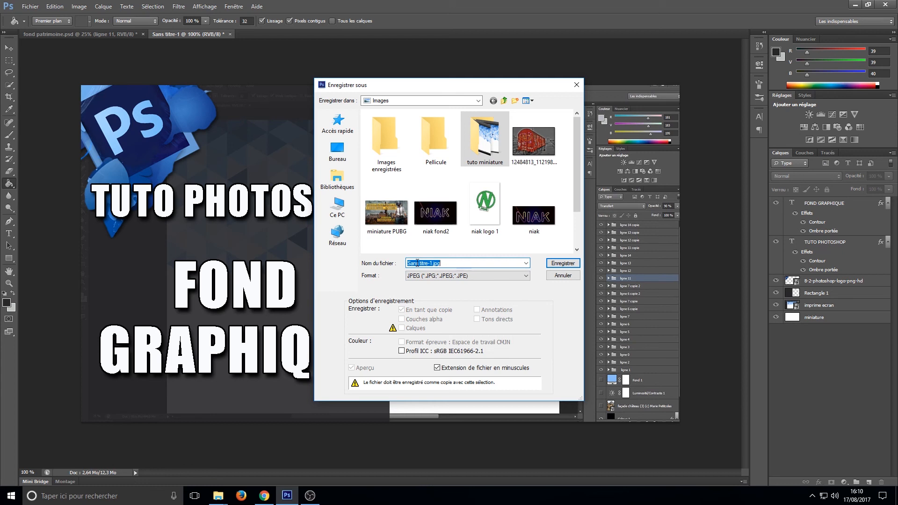
{"action": "type", "text": "tuto minia"}
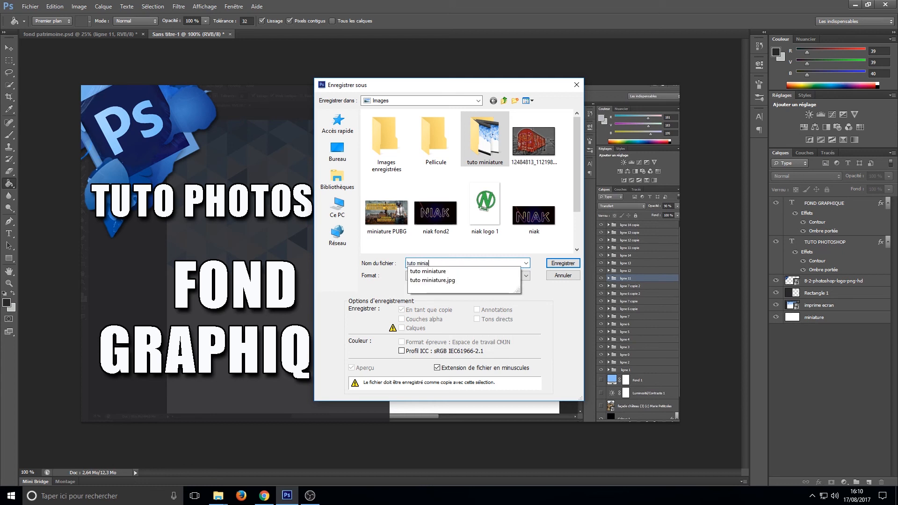
{"action": "type", "text": "ture"}
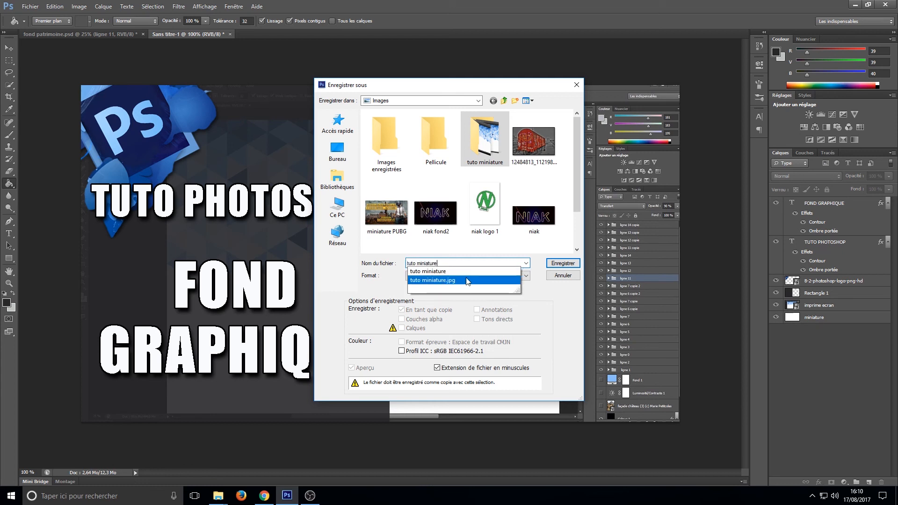
{"action": "left_click", "coordinate": [467, 281]}
Overwrite the existing tuto miniature.jpg with the updated thumbnail at maximum JPEG quality 12
{"action": "left_click", "coordinate": [550, 264]}
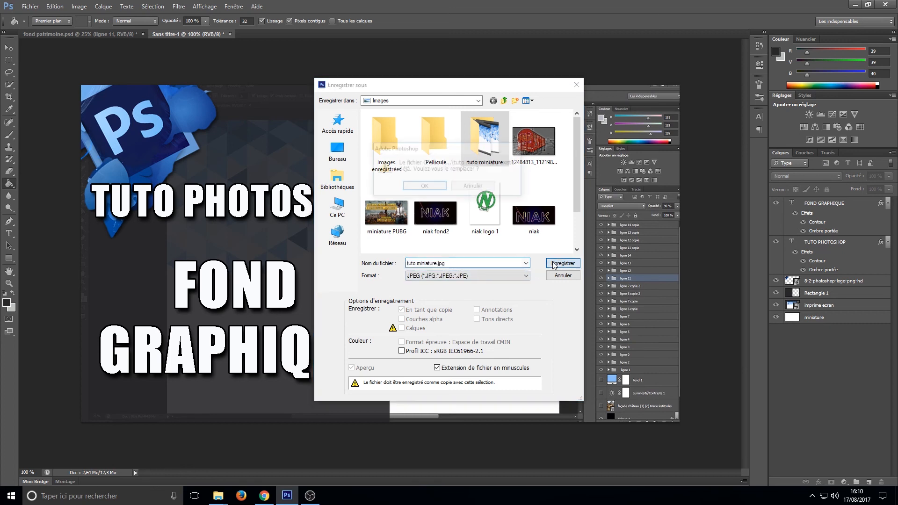
{"action": "left_click", "coordinate": [419, 187]}
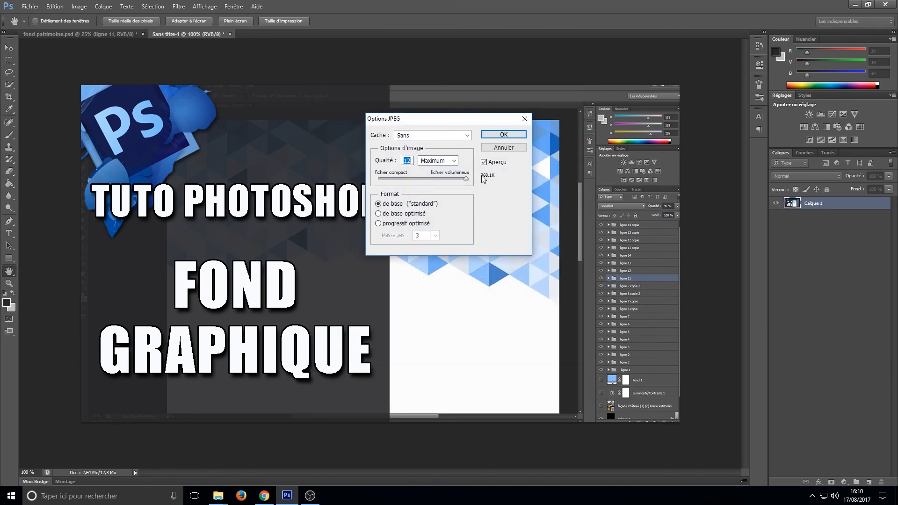
{"action": "left_click", "coordinate": [498, 136]}
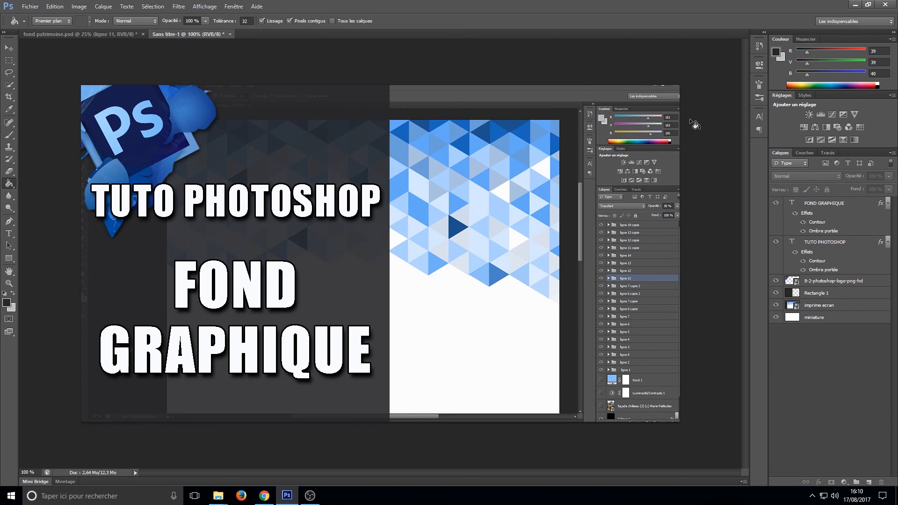